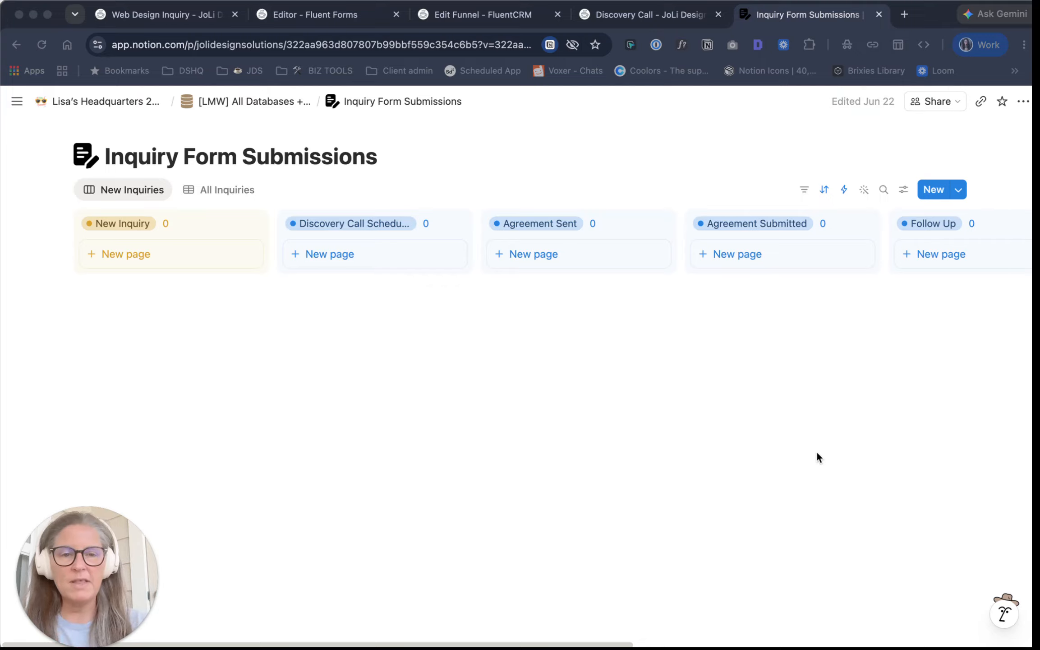
# Step: Examine the full property list of the Inquiry Form Submissions database
pyautogui.click(238, 277)
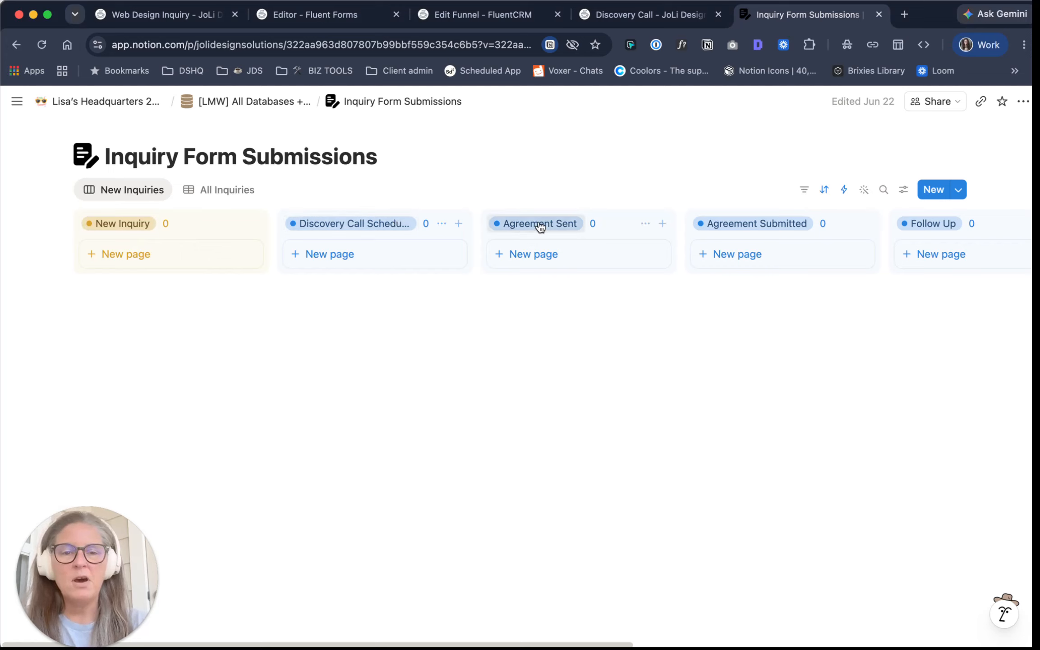
pyautogui.click(906, 191)
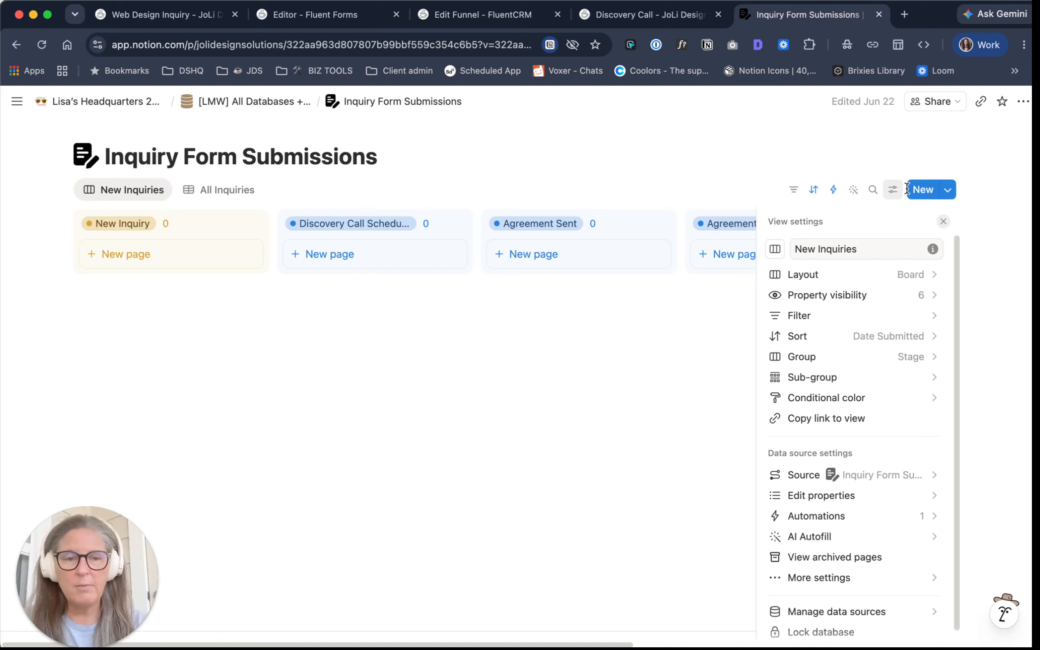
pyautogui.click(825, 499)
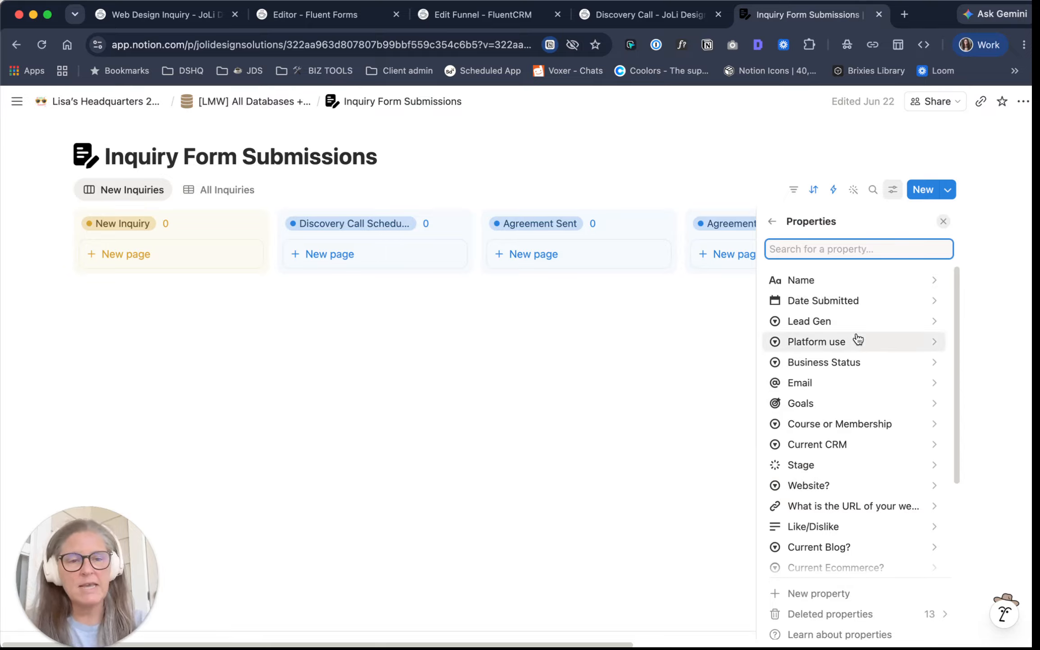
pyautogui.scroll(-2, 840, 404)
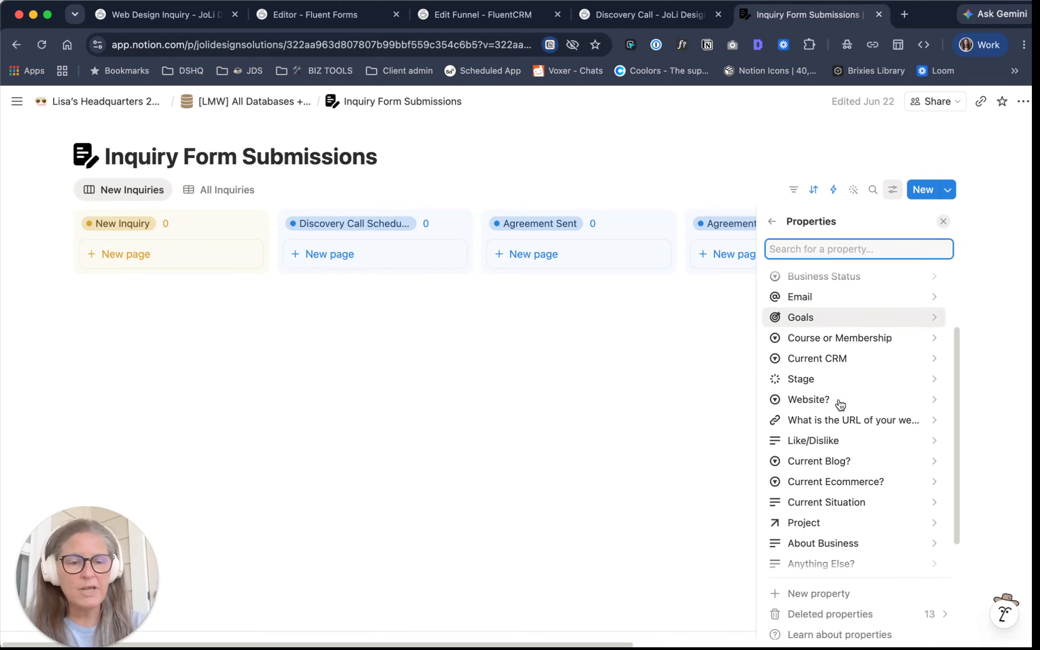
pyautogui.scroll(-1, 859, 393)
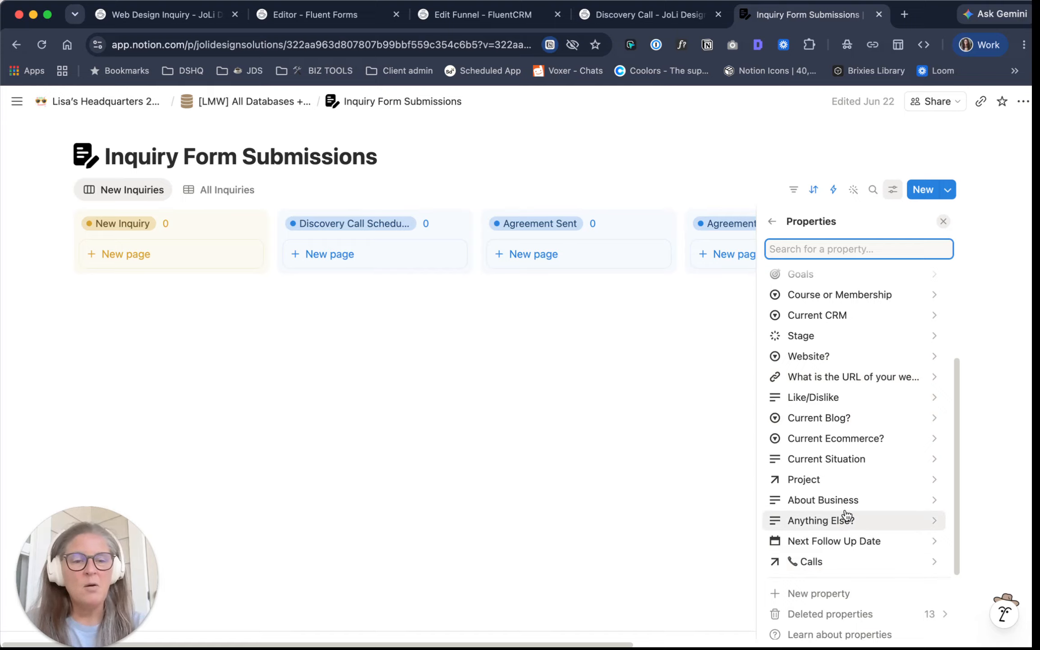
pyautogui.scroll(3, 851, 388)
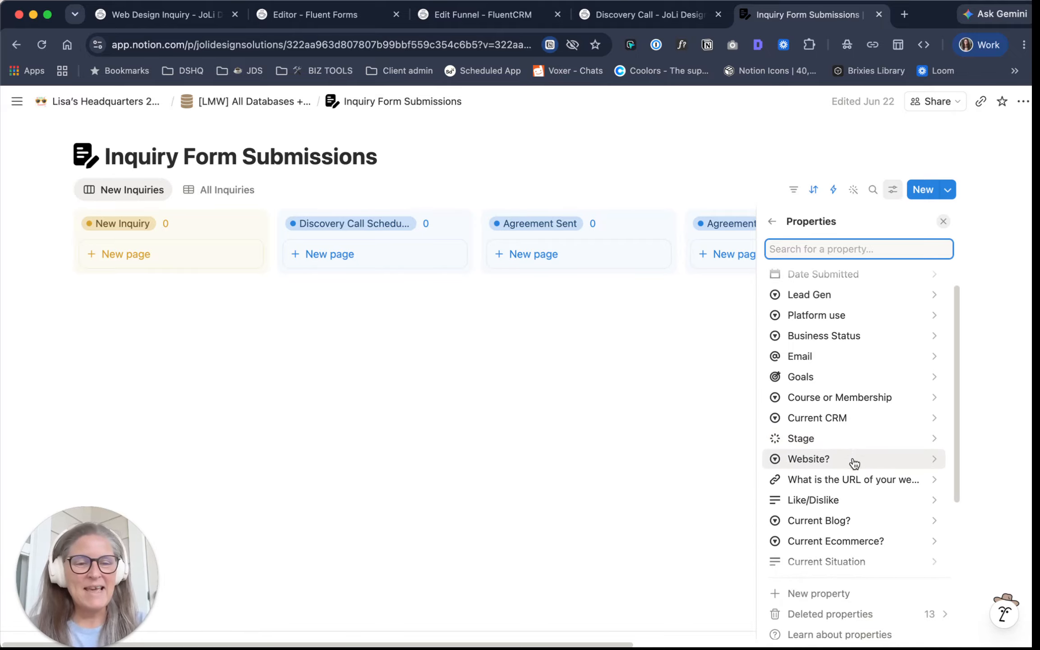
pyautogui.scroll(-3, 855, 460)
pyautogui.scroll(-1, 878, 451)
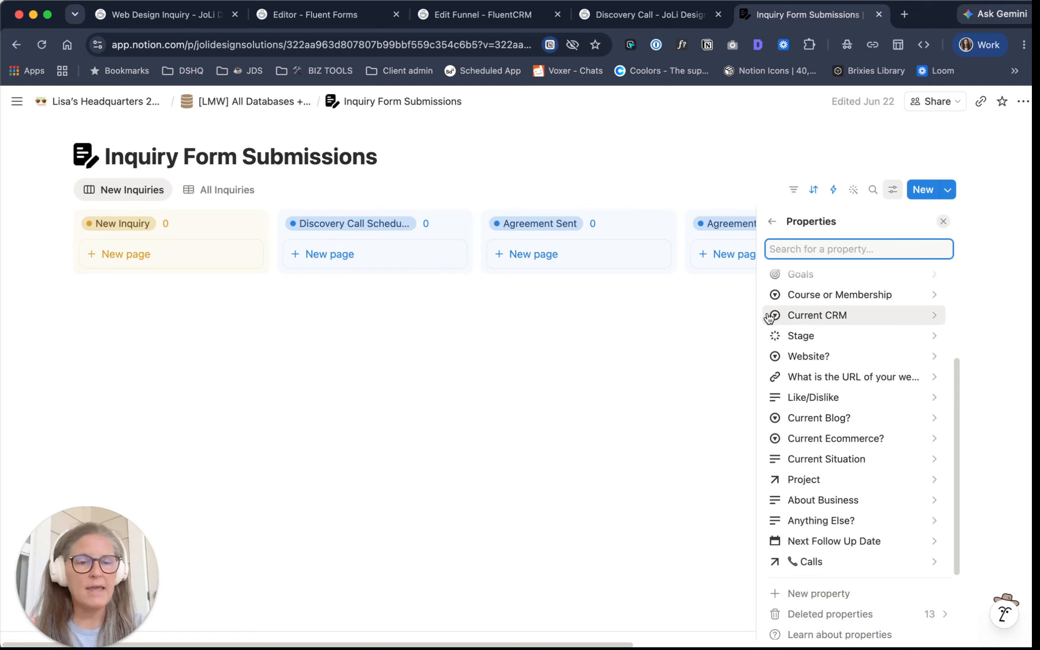
# Step: Inspect the Current CRM property's type and options, and close the view settings
pyautogui.click(923, 317)
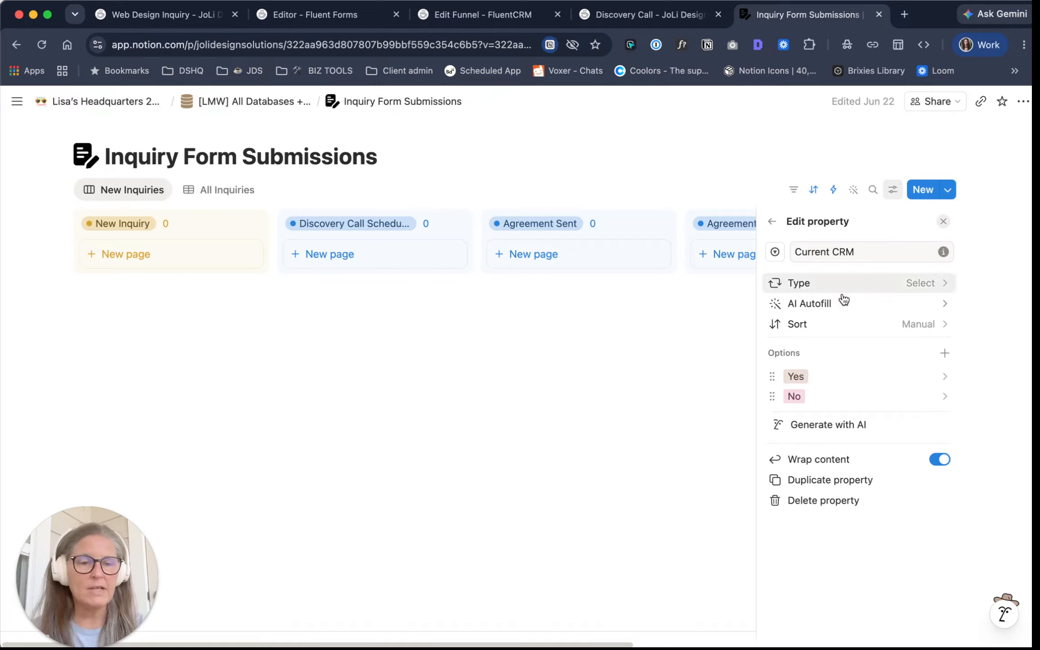
pyautogui.click(773, 223)
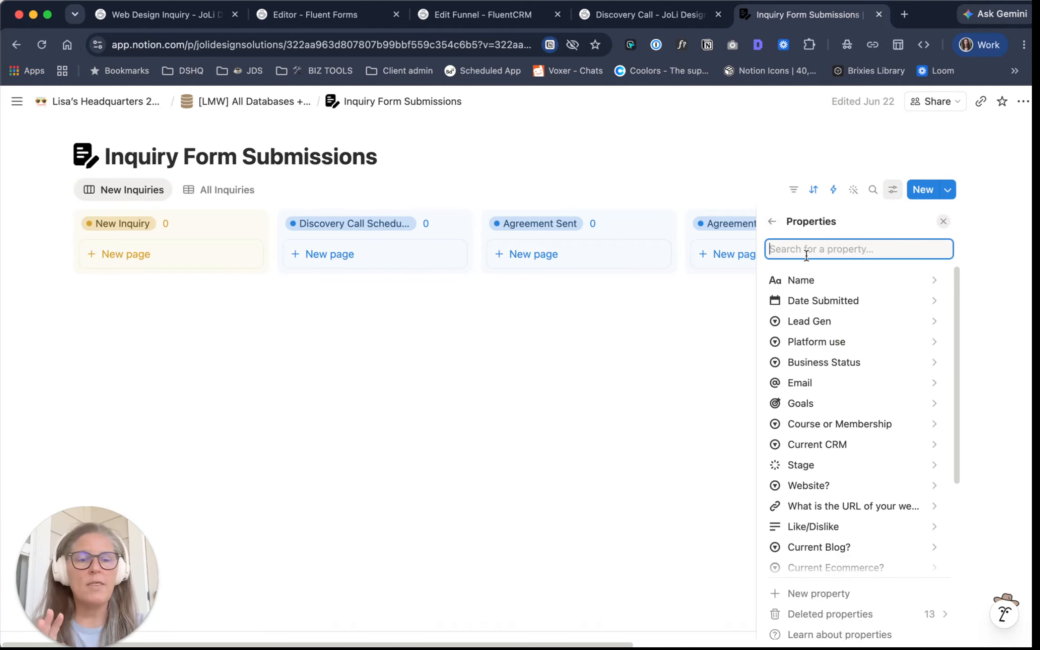
pyautogui.click(681, 124)
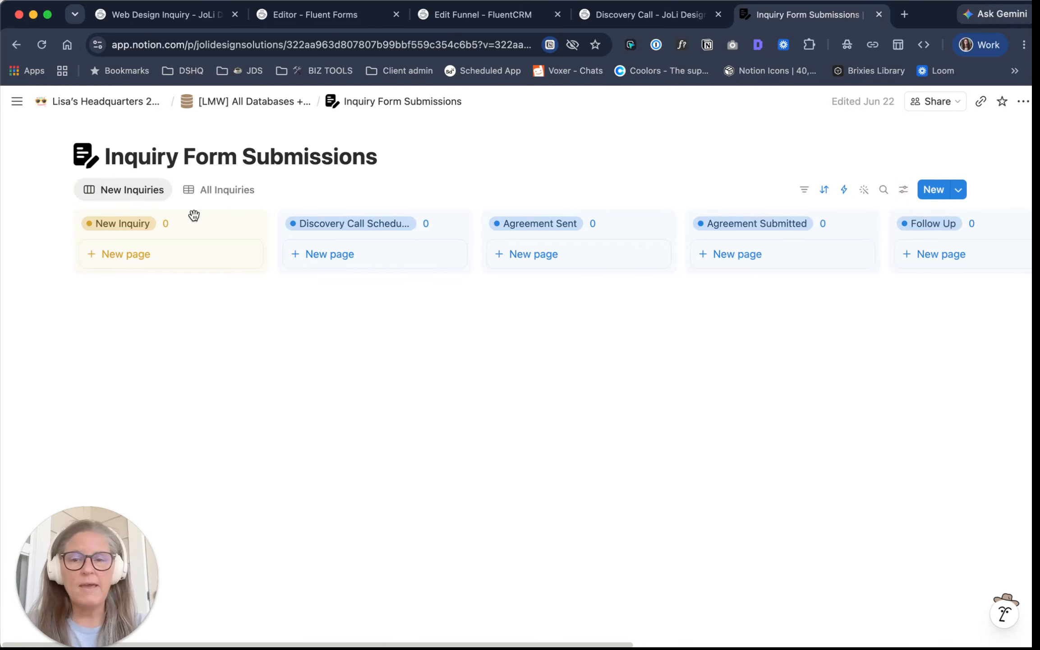
# Step: Add a page to the New Inquiry column, titled with the sample contact's full name
pyautogui.click(131, 255)
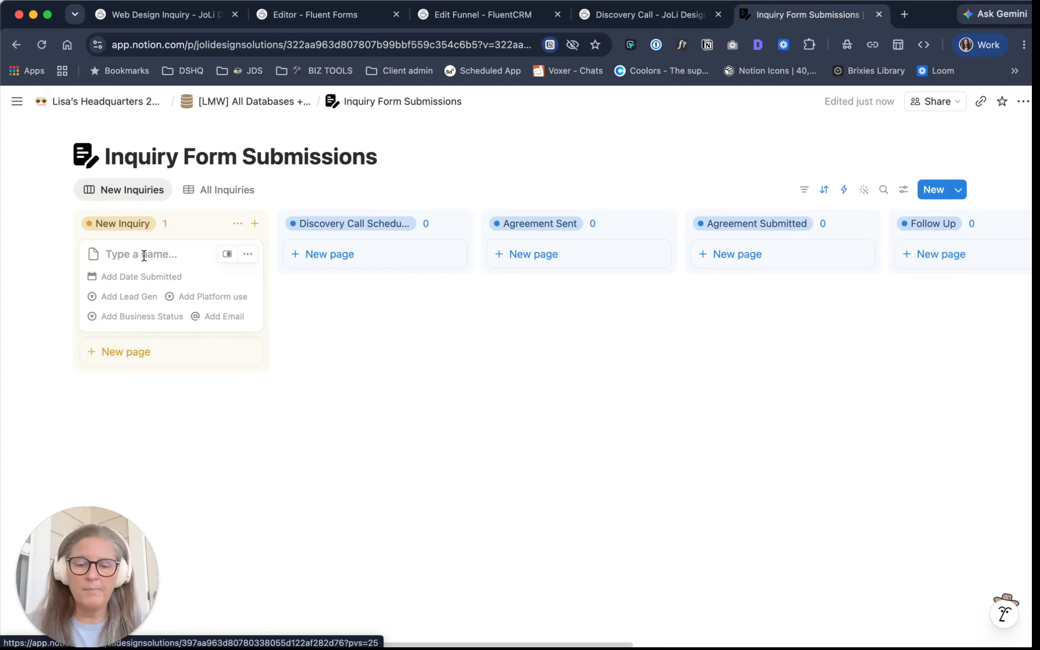
pyautogui.write('Rachel Green')
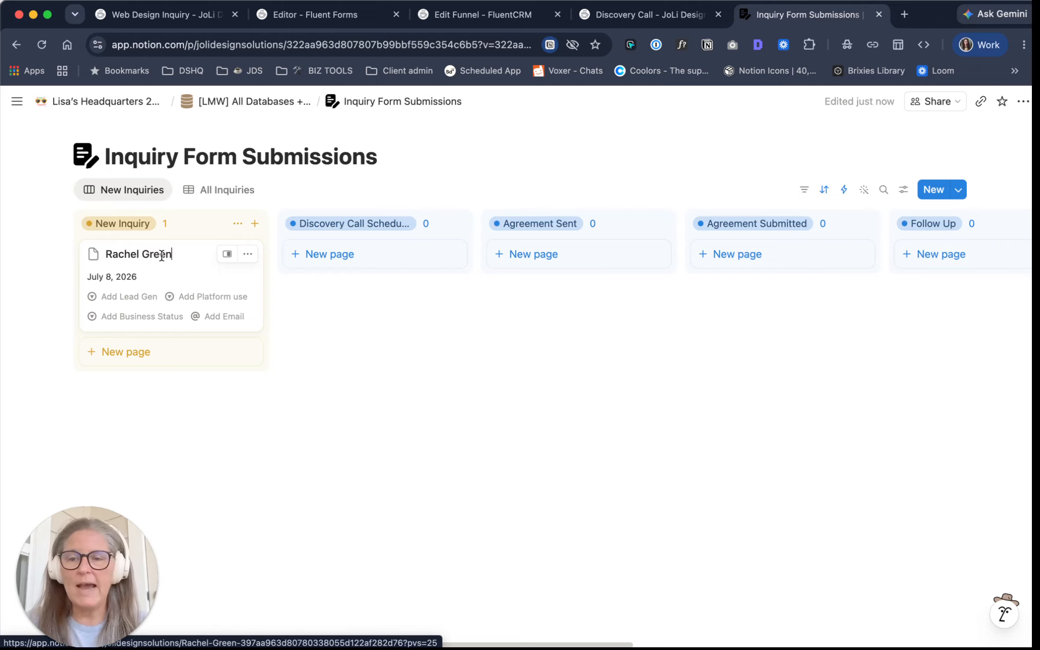
pyautogui.click(338, 329)
# Step: Examine the new inquiry page and its detailed Web Design and Strategy properties, and return to the board
pyautogui.click(141, 260)
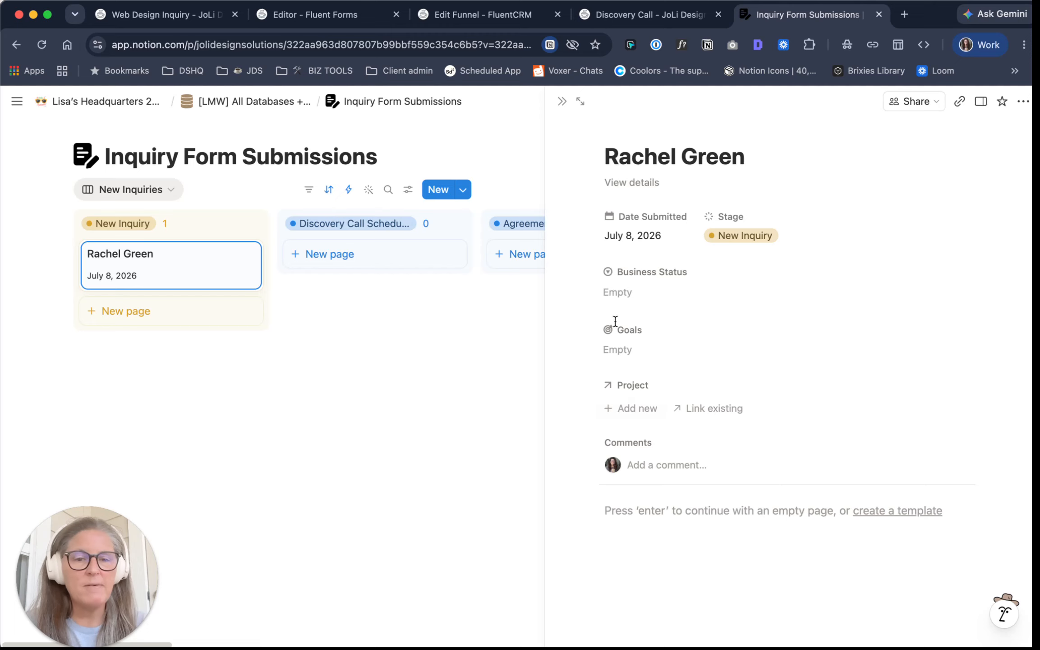
pyautogui.click(632, 183)
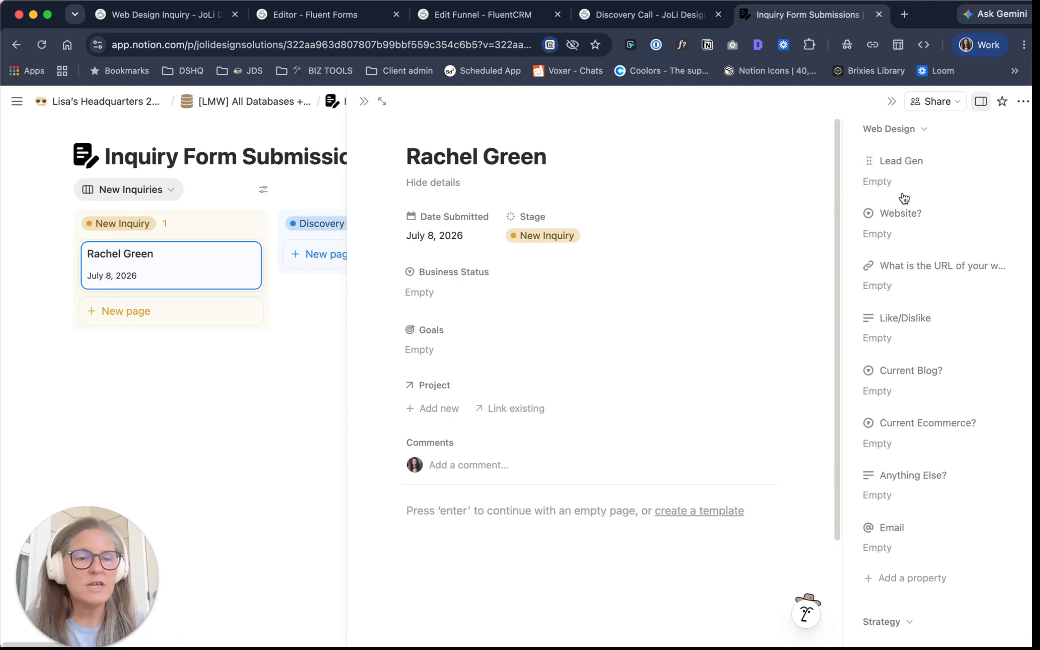
pyautogui.scroll(-5, 896, 474)
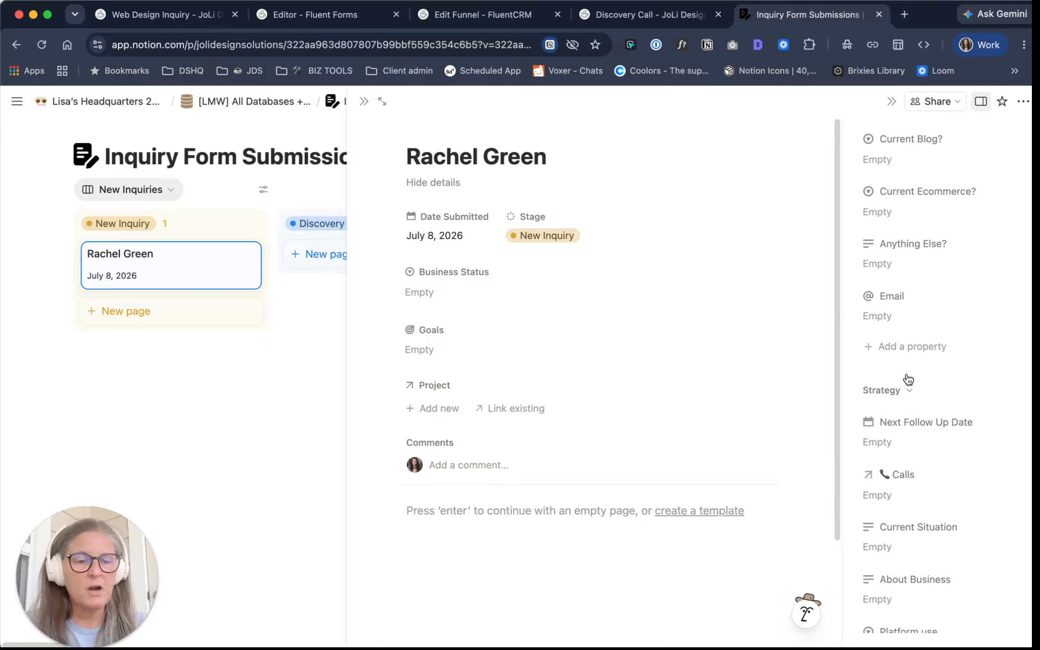
pyautogui.scroll(-3, 910, 296)
pyautogui.scroll(4, 914, 296)
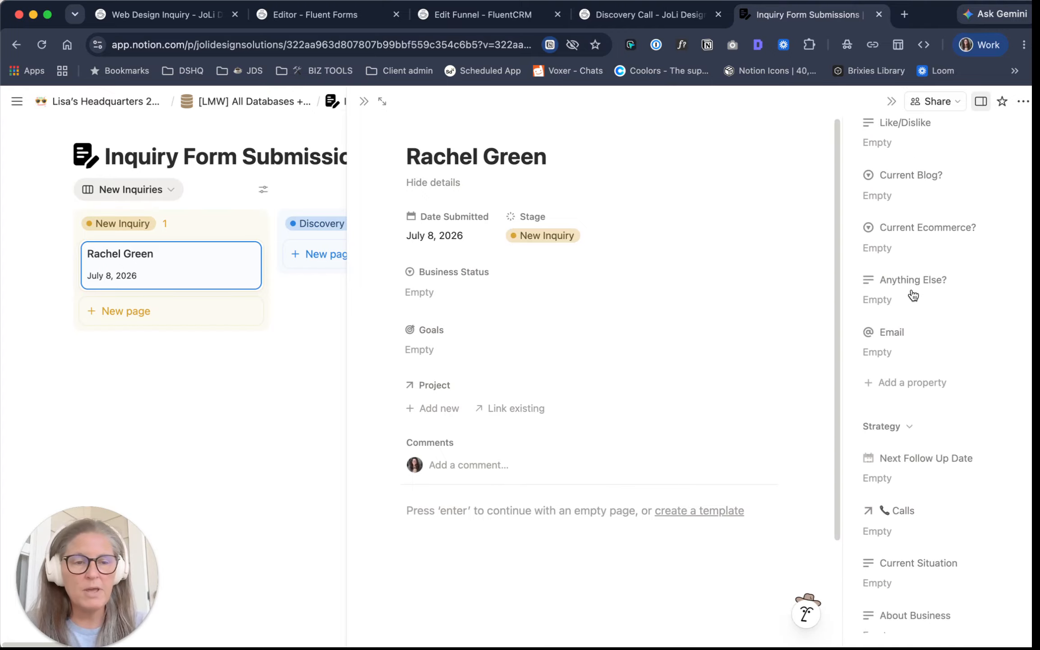
pyautogui.scroll(4, 913, 295)
pyautogui.click(891, 102)
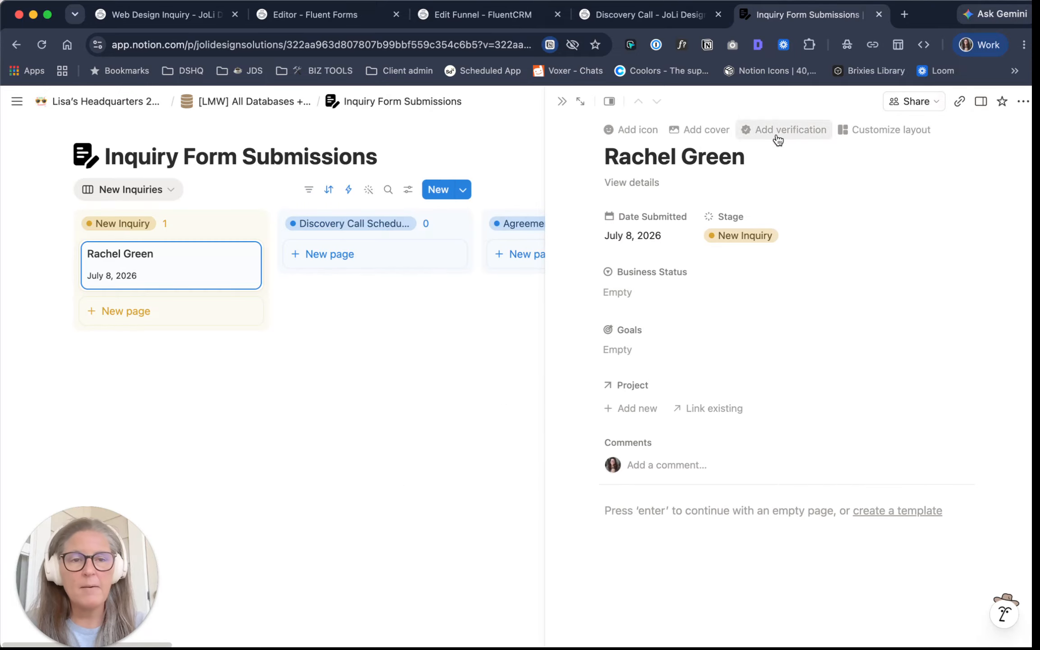
pyautogui.click(562, 101)
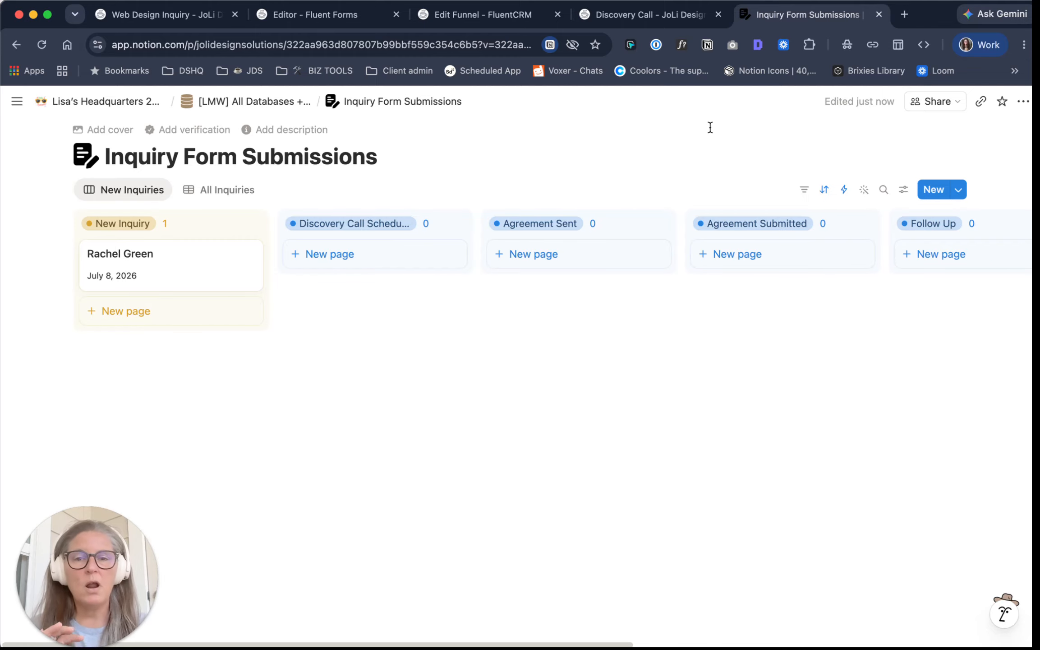
# Step: Check the database's active connections and the capabilities granted to the Fluent Forms connection
pyautogui.click(1023, 103)
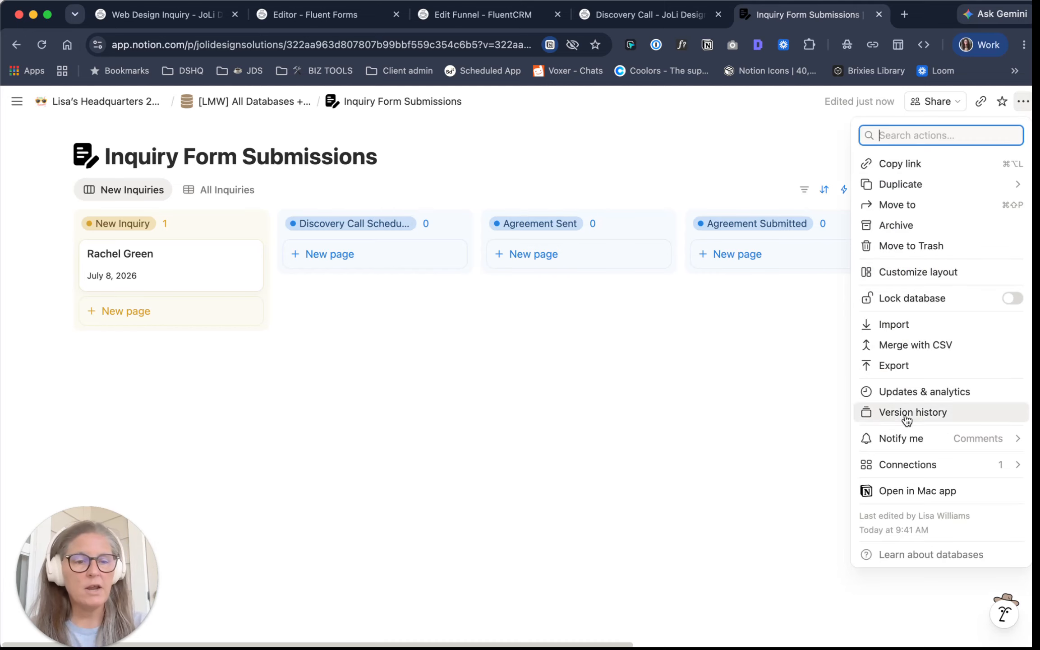
pyautogui.moveTo(911, 469)
pyautogui.moveTo(668, 449)
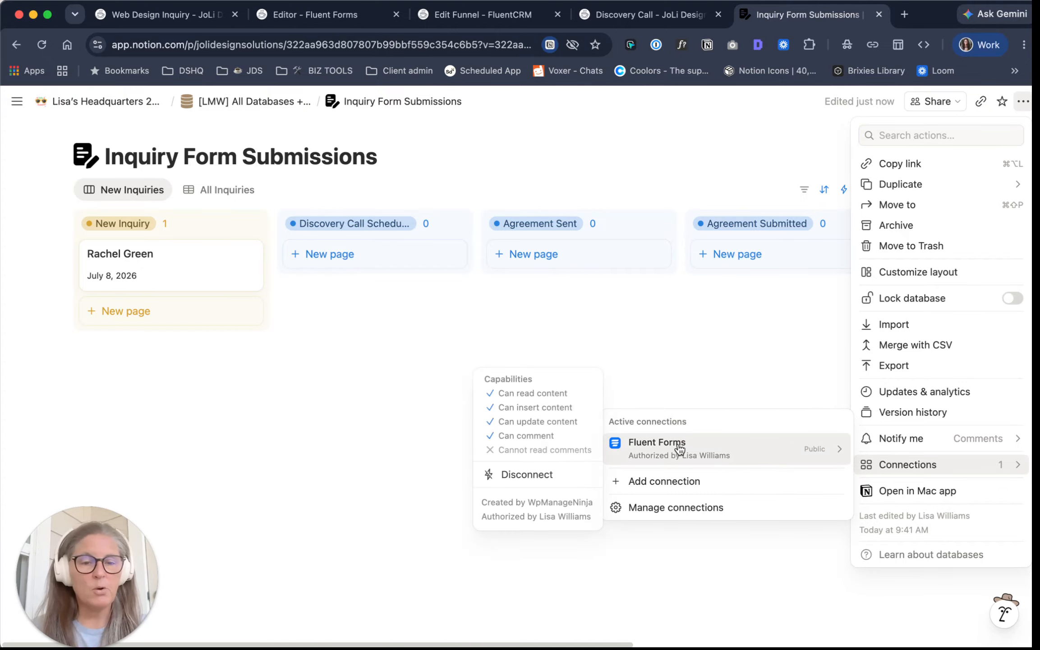
pyautogui.click(733, 379)
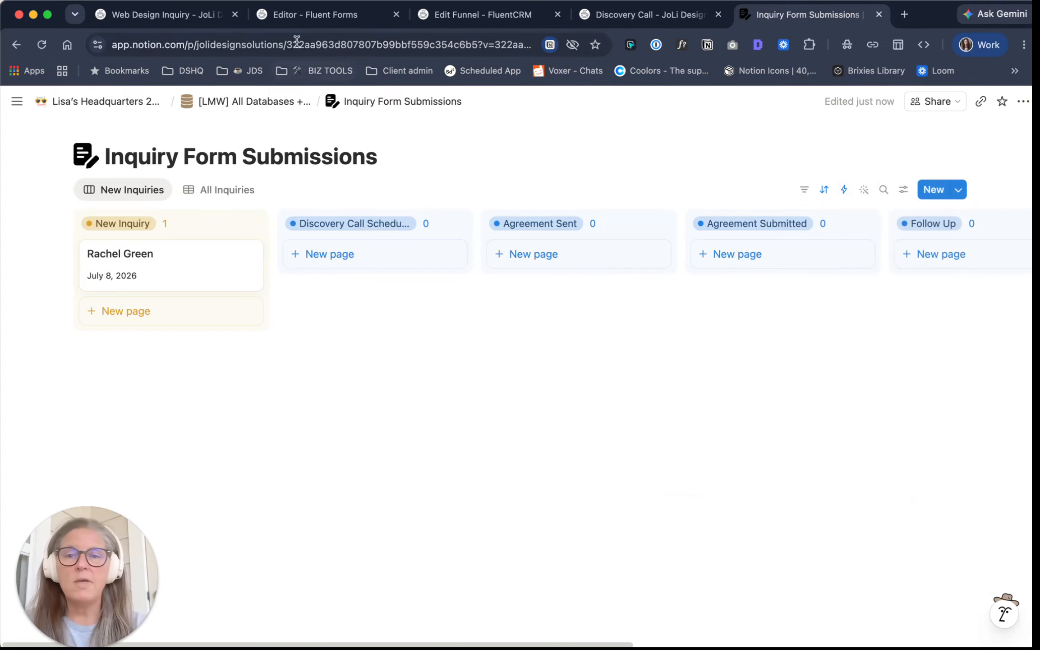
# Step: Switch to the Fluent Forms editor and view the form's full title without renaming it
pyautogui.click(306, 16)
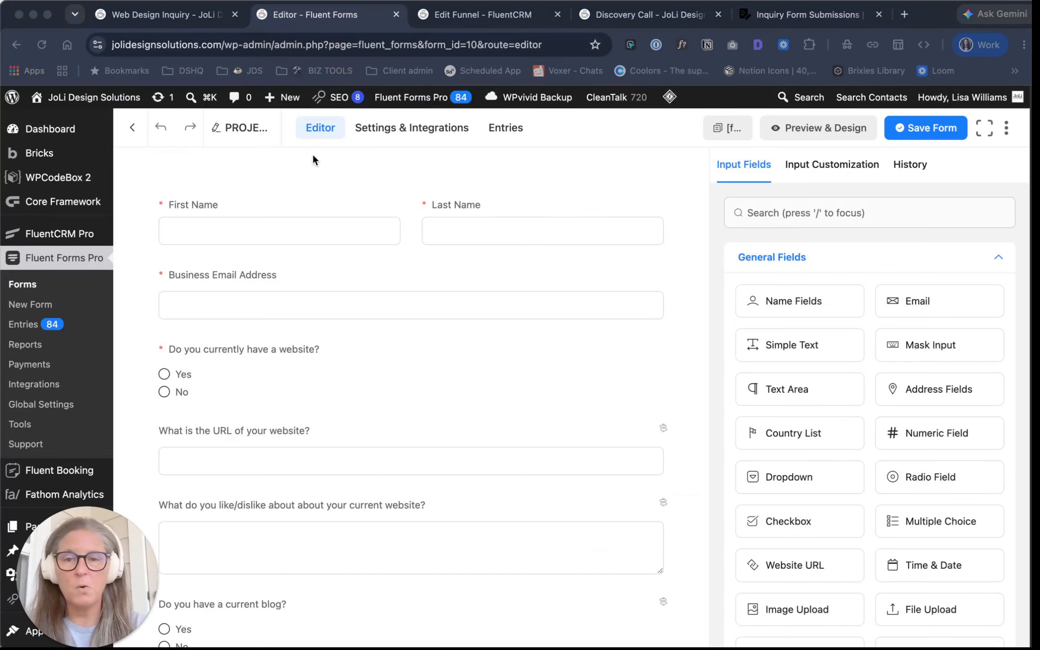
pyautogui.click(248, 130)
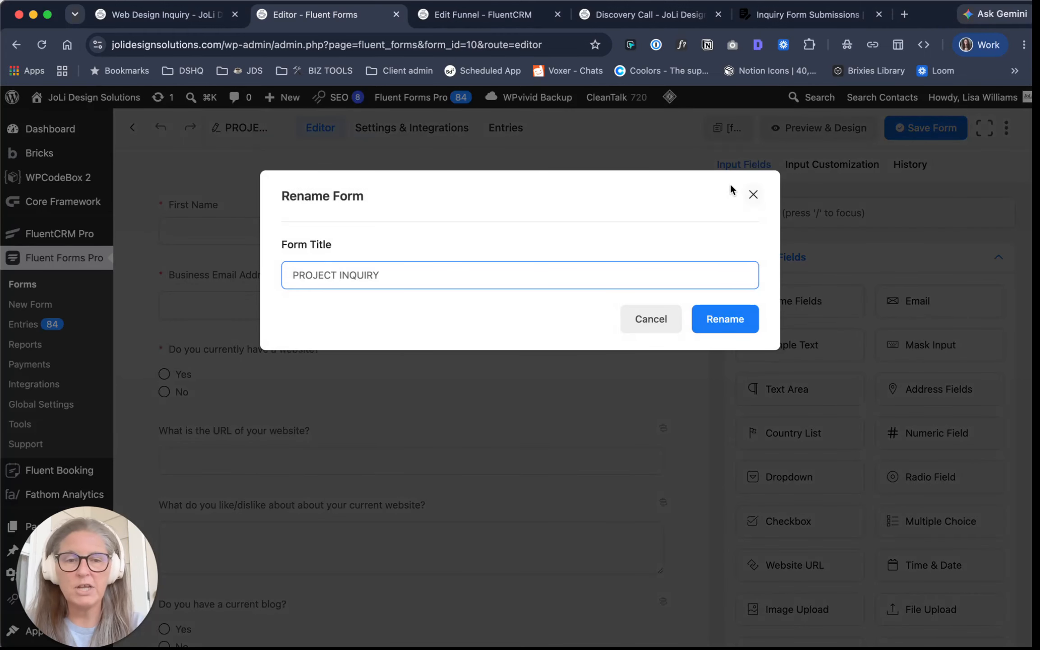
pyautogui.click(753, 195)
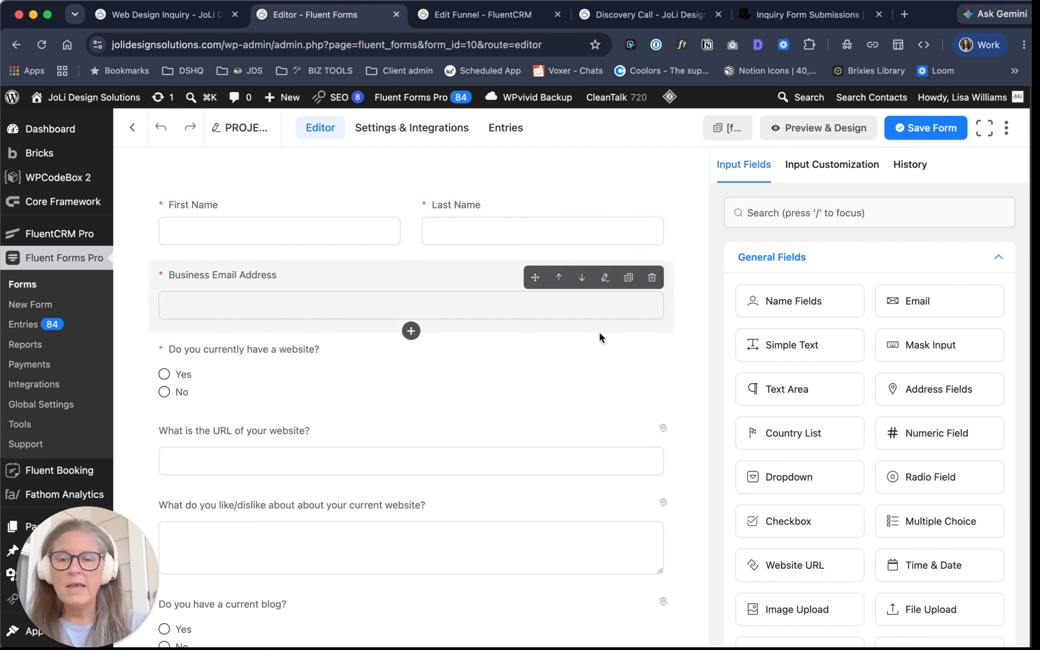
# Step: Review all questions and answer choices of the project inquiry form, from the name fields to the submit button
pyautogui.scroll(-3, 600, 332)
pyautogui.scroll(-3, 606, 332)
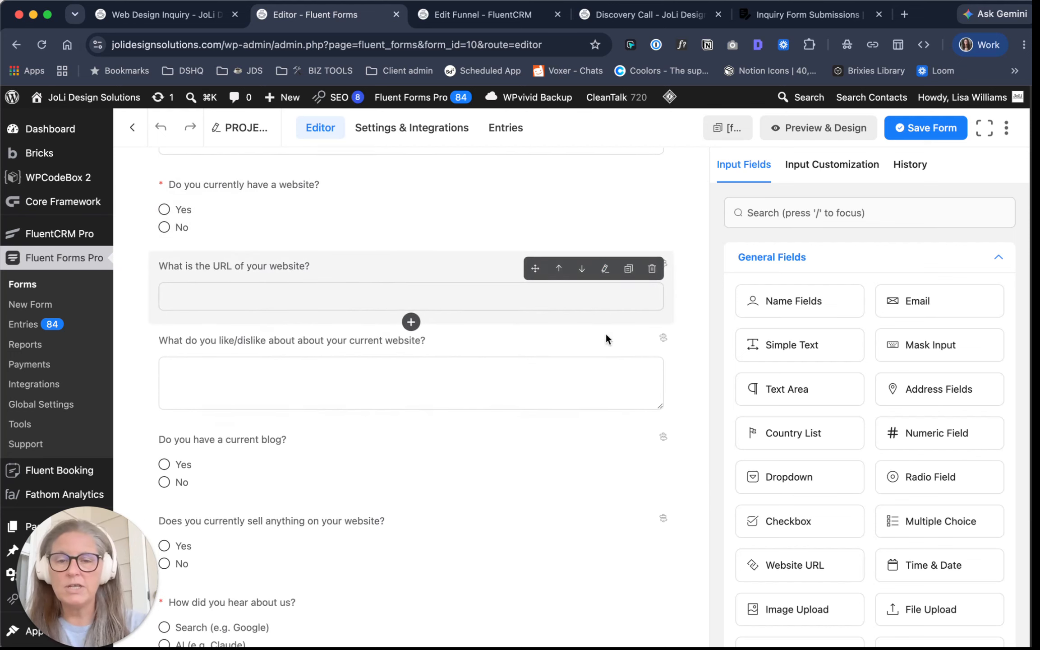
pyautogui.scroll(-1, 568, 368)
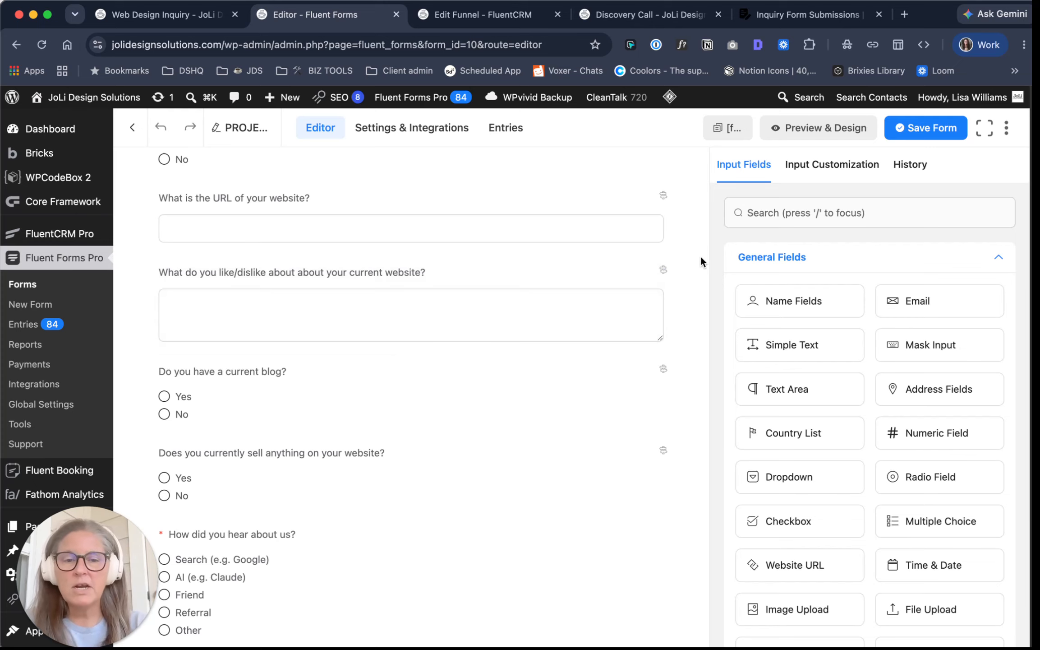
pyautogui.scroll(2, 692, 272)
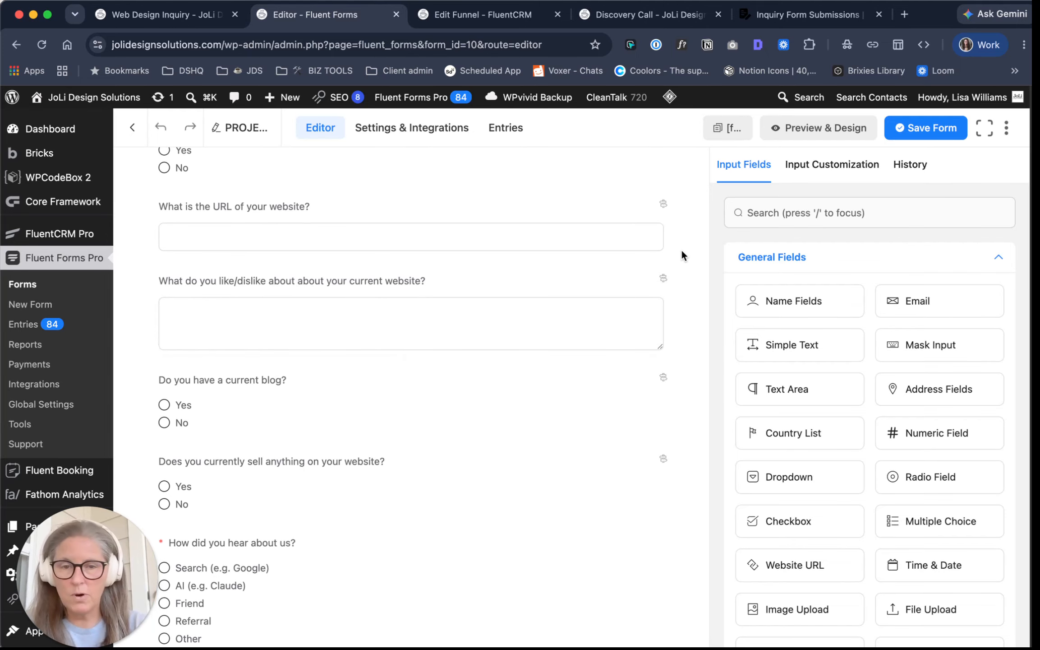
pyautogui.scroll(5, 679, 258)
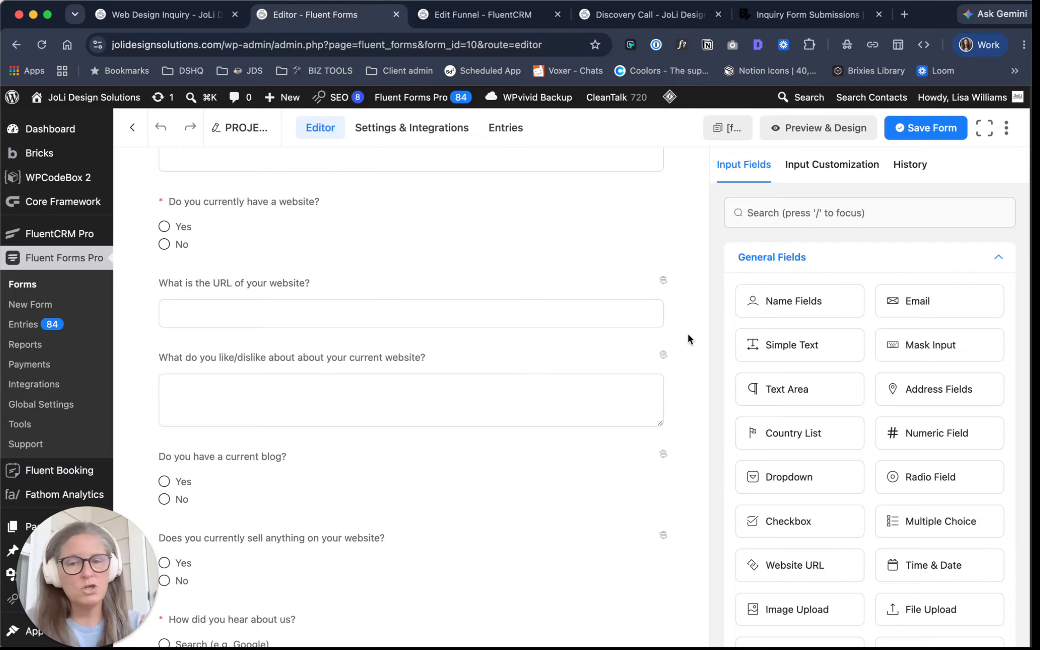
pyautogui.scroll(-15, 689, 332)
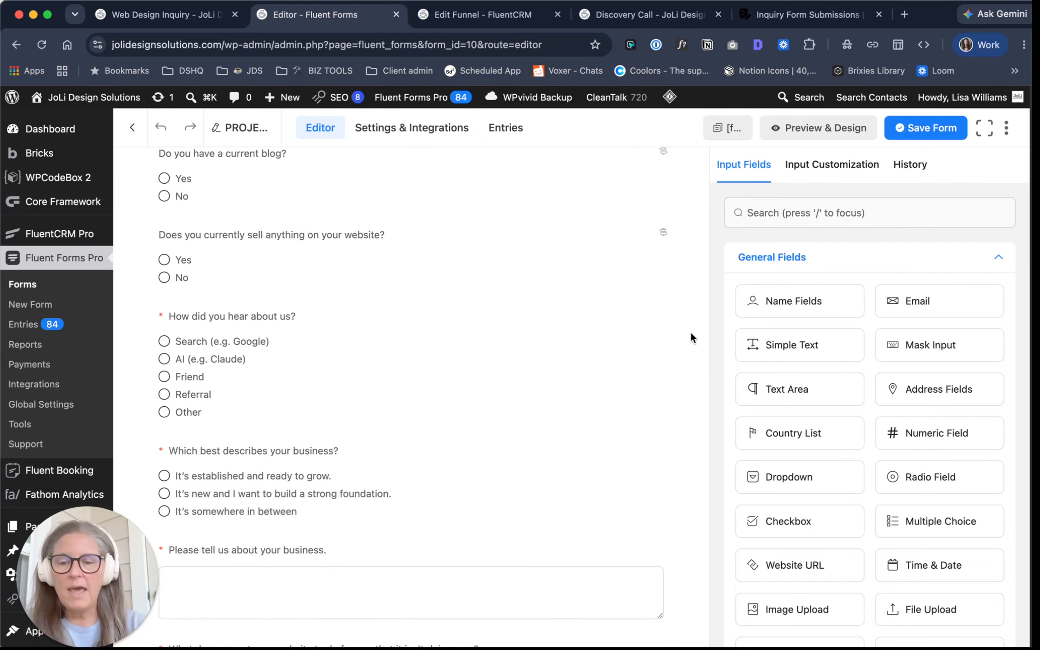
pyautogui.scroll(-5, 452, 232)
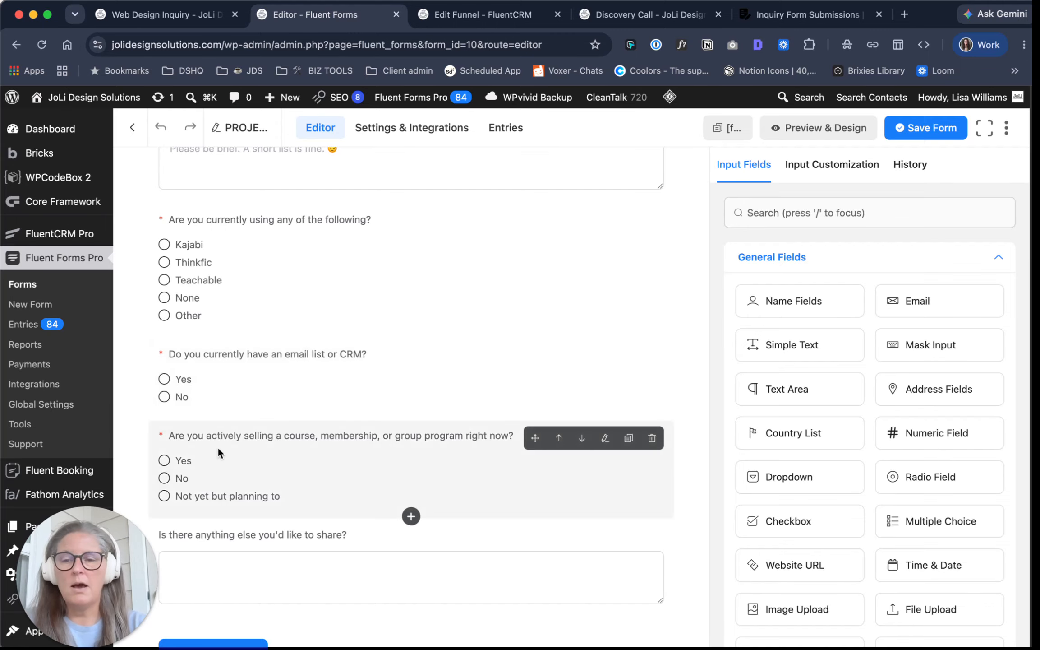
pyautogui.scroll(-1, 369, 450)
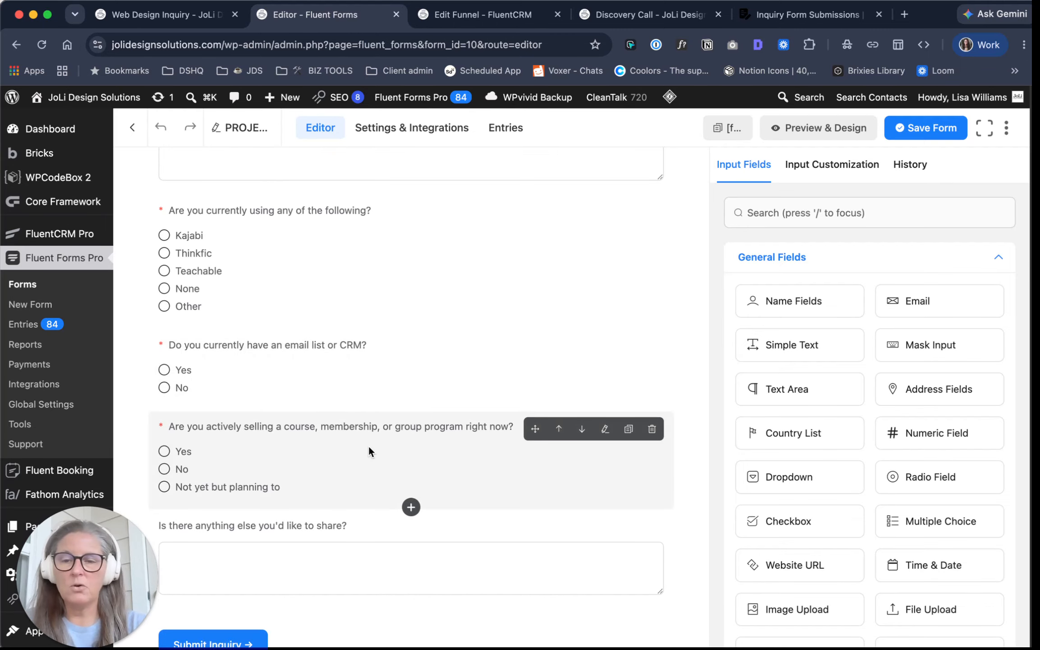
pyautogui.scroll(-5, 397, 456)
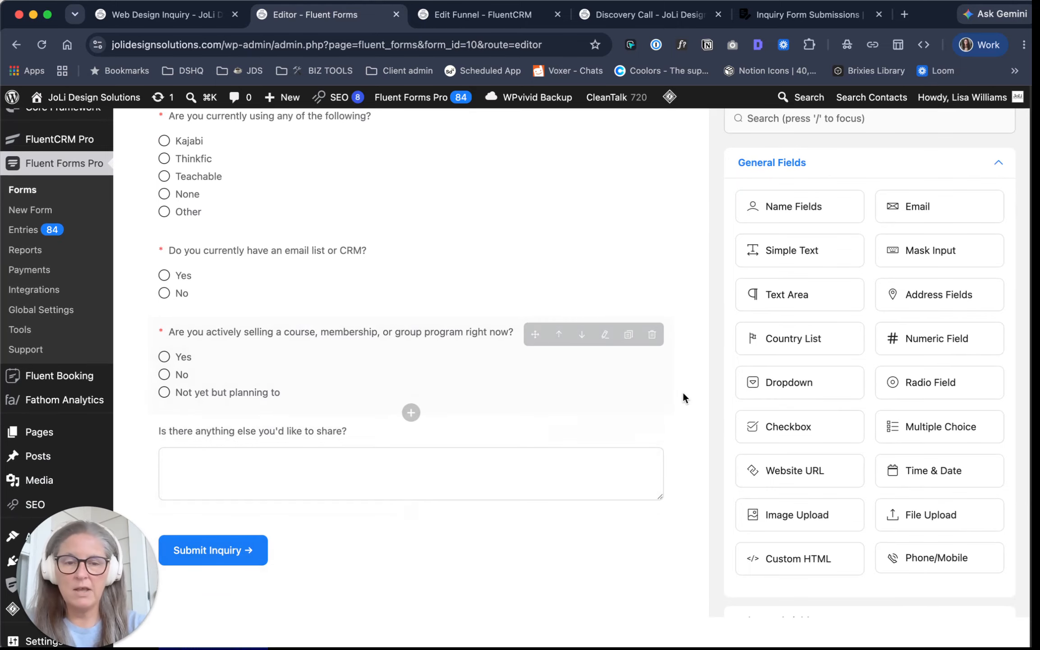
pyautogui.scroll(15, 685, 390)
pyautogui.scroll(8, 686, 386)
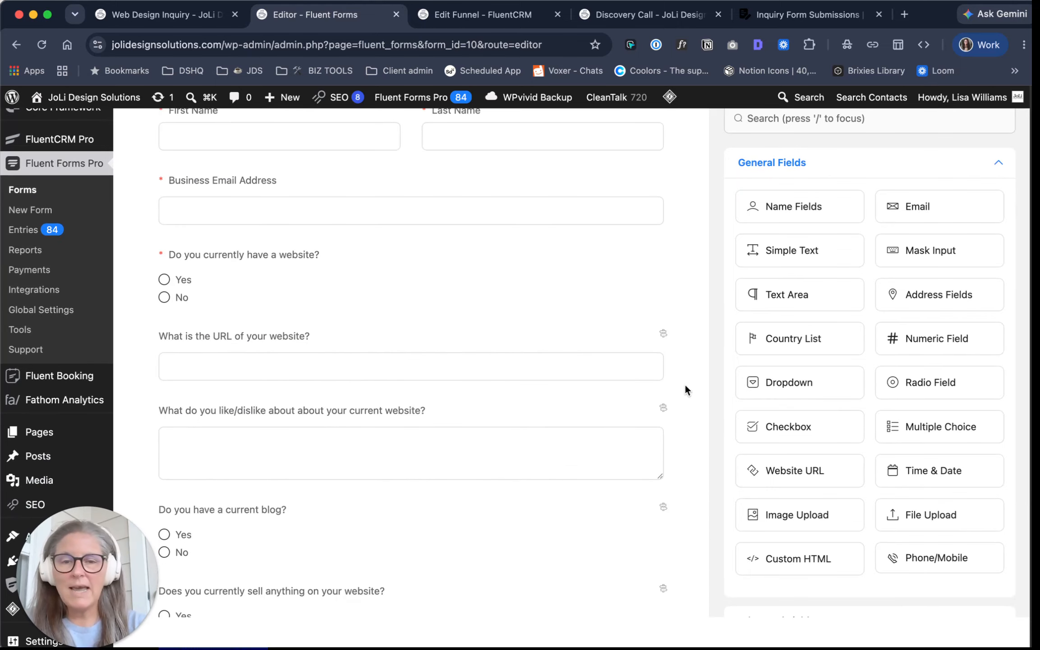
pyautogui.scroll(4, 606, 326)
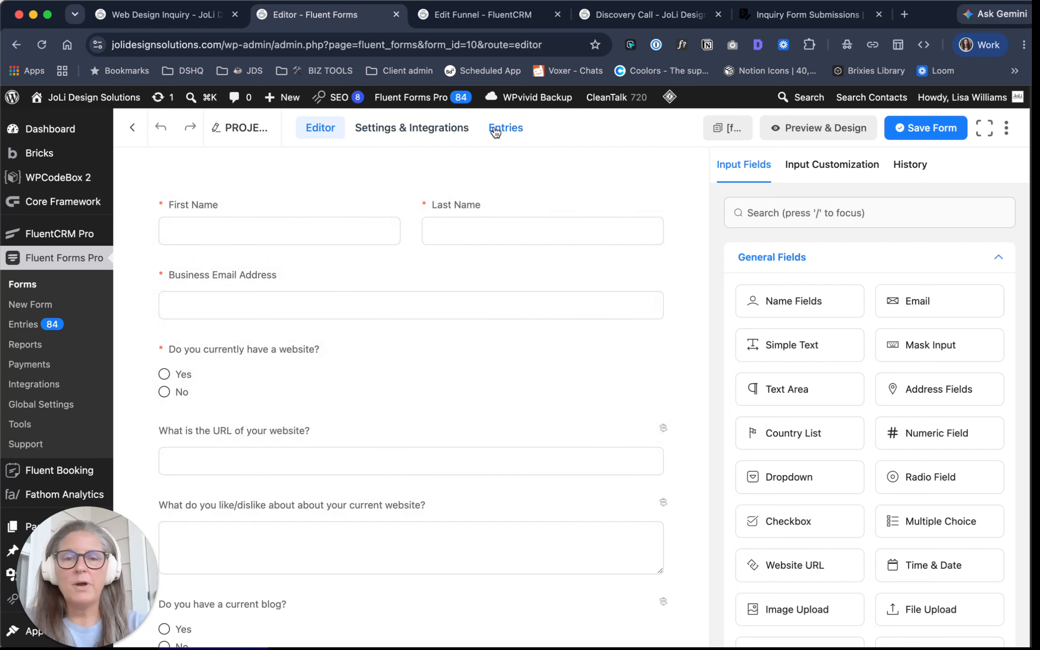
# Step: Open the project inquiry form's settings and display all of its configured integrations
pyautogui.click(428, 131)
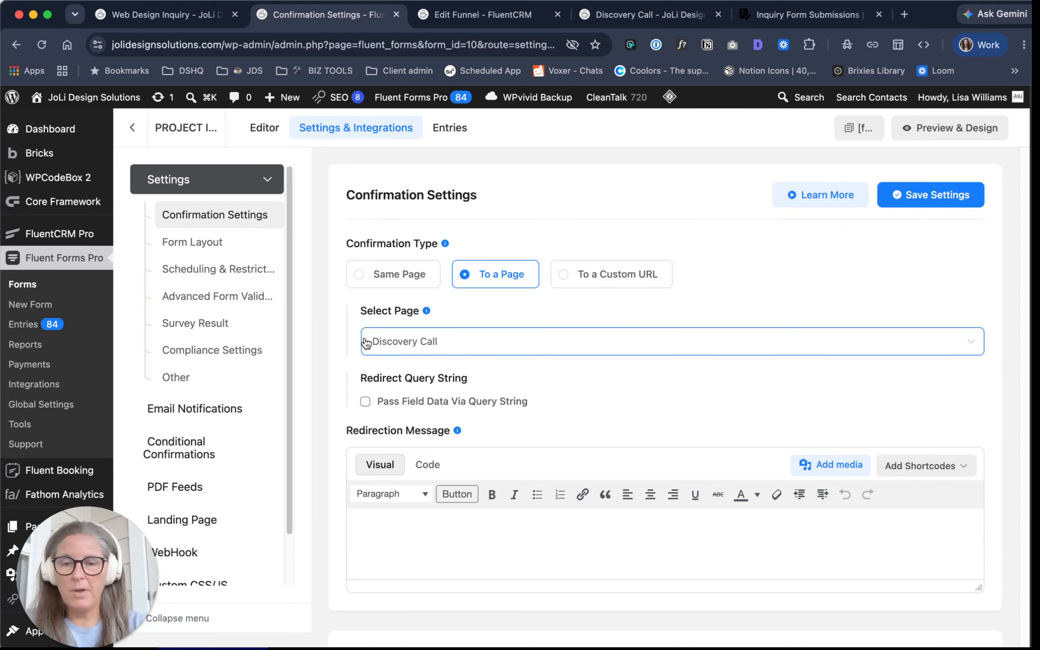
pyautogui.scroll(-1, 313, 332)
pyautogui.scroll(-3, 195, 374)
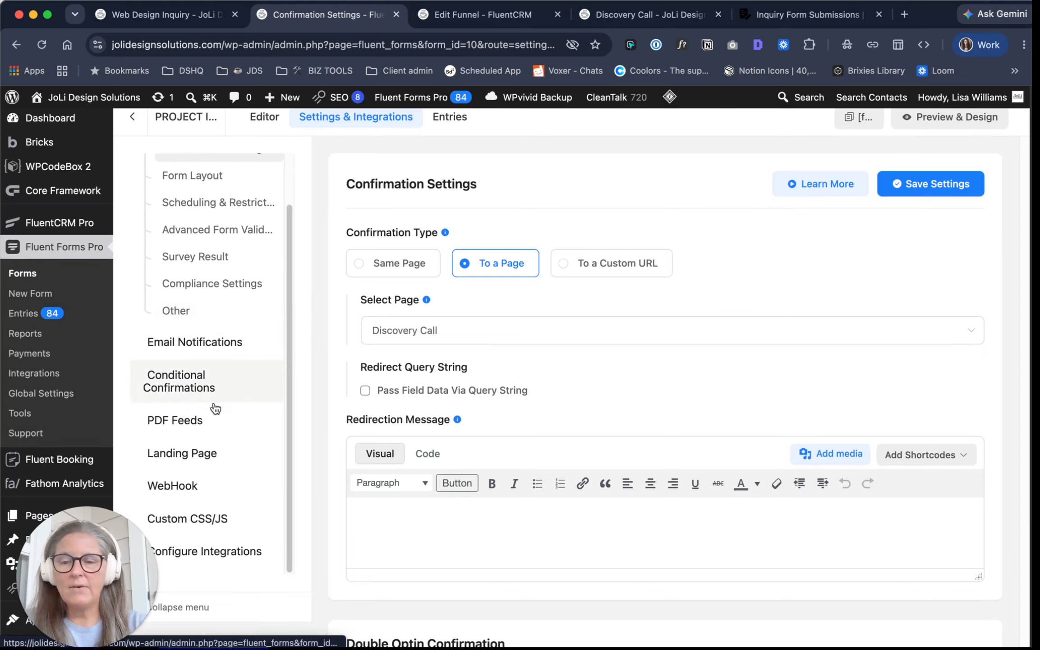
pyautogui.click(212, 554)
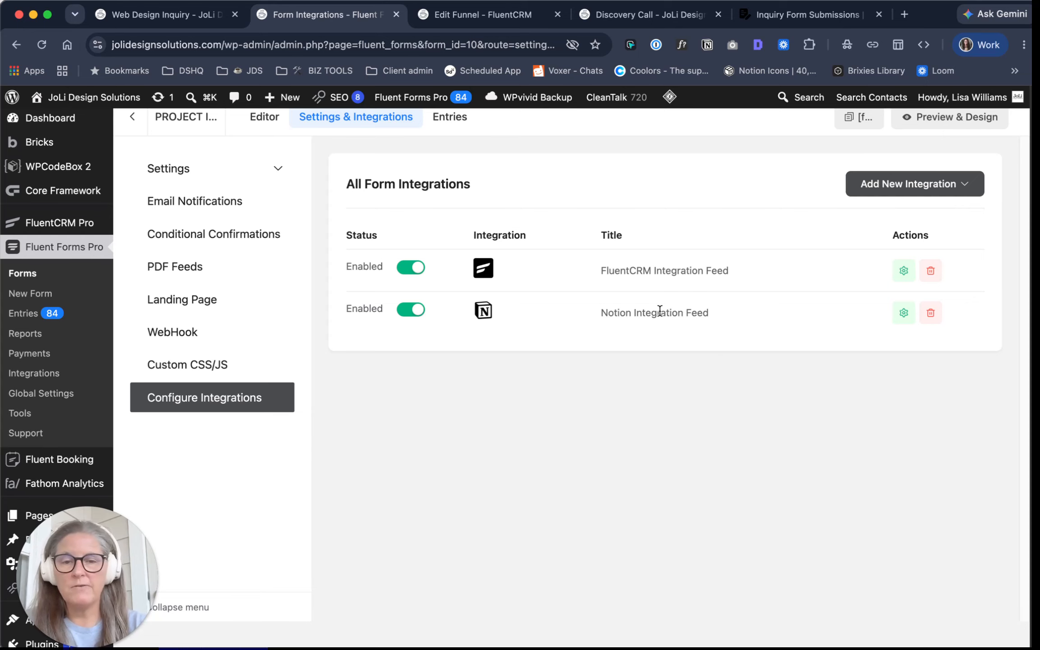
# Step: Open the Fluent Forms integration modules in a separate browser tab and search them for "notion"
pyautogui.keyDown('super'); pyautogui.click(39, 378); pyautogui.keyUp('super')
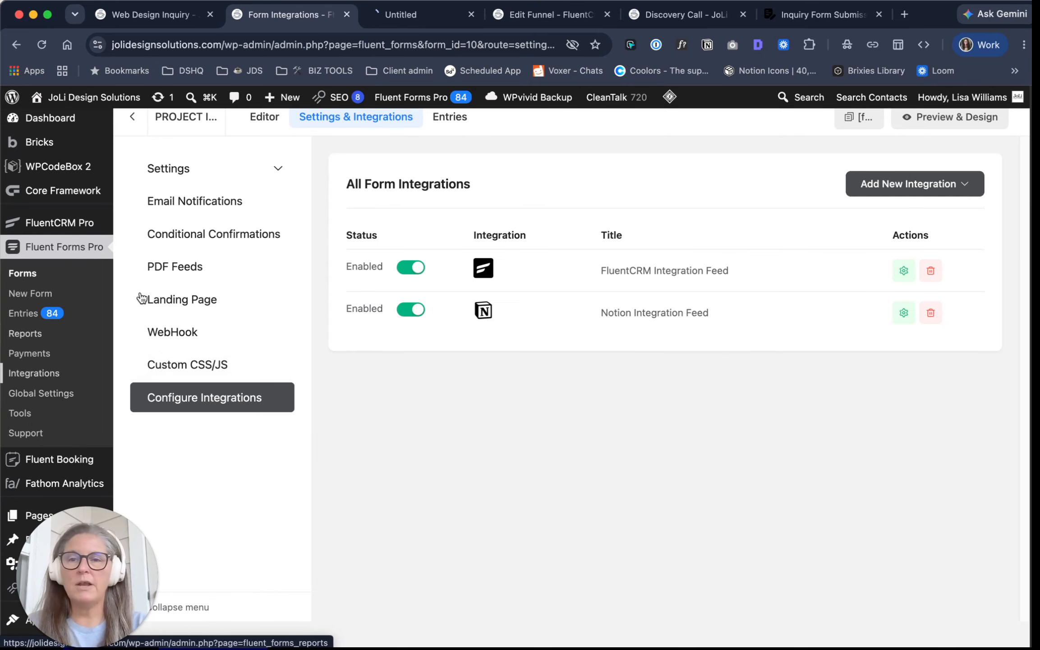
pyautogui.click(433, 15)
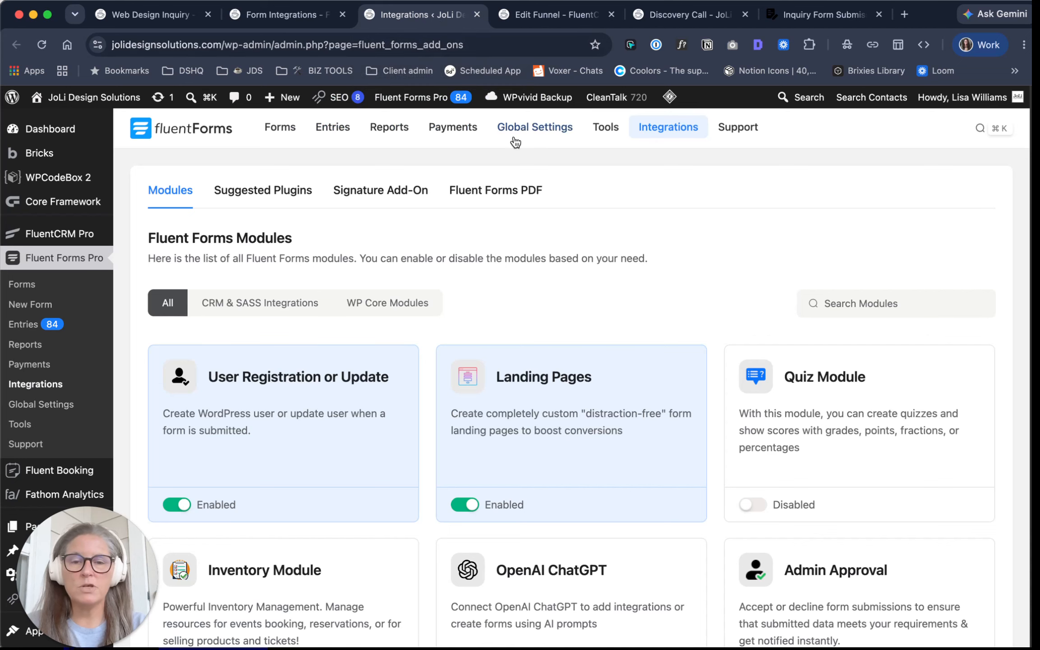
pyautogui.click(859, 307)
pyautogui.write('notion')
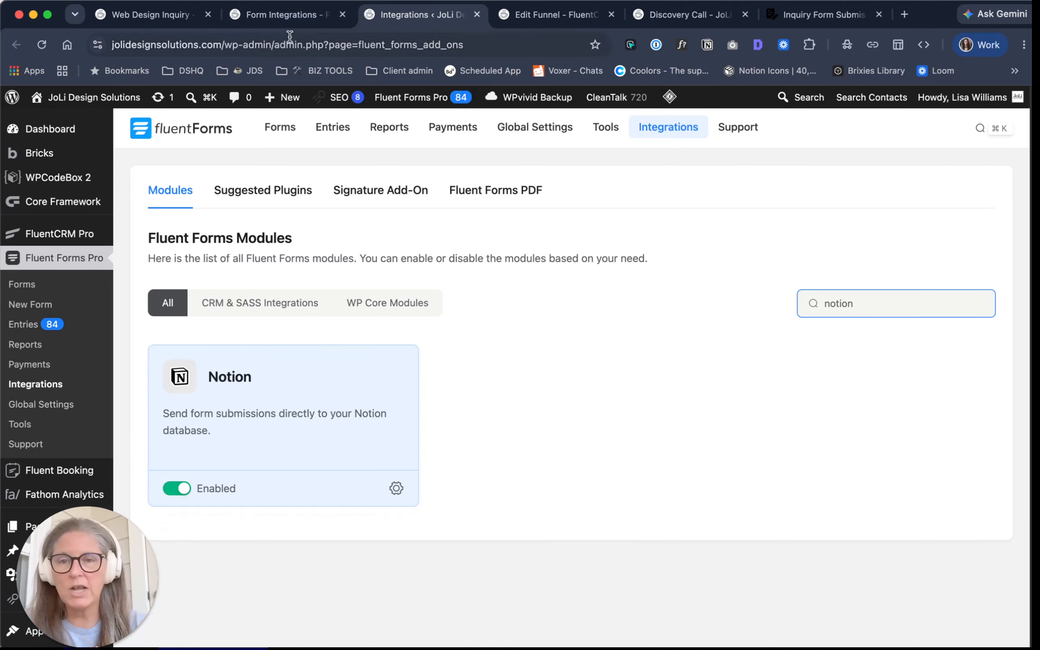
# Step: Return to the form's integrations, open the Notion Integration Feed for editing, and review its database and field mappings
pyautogui.click(279, 17)
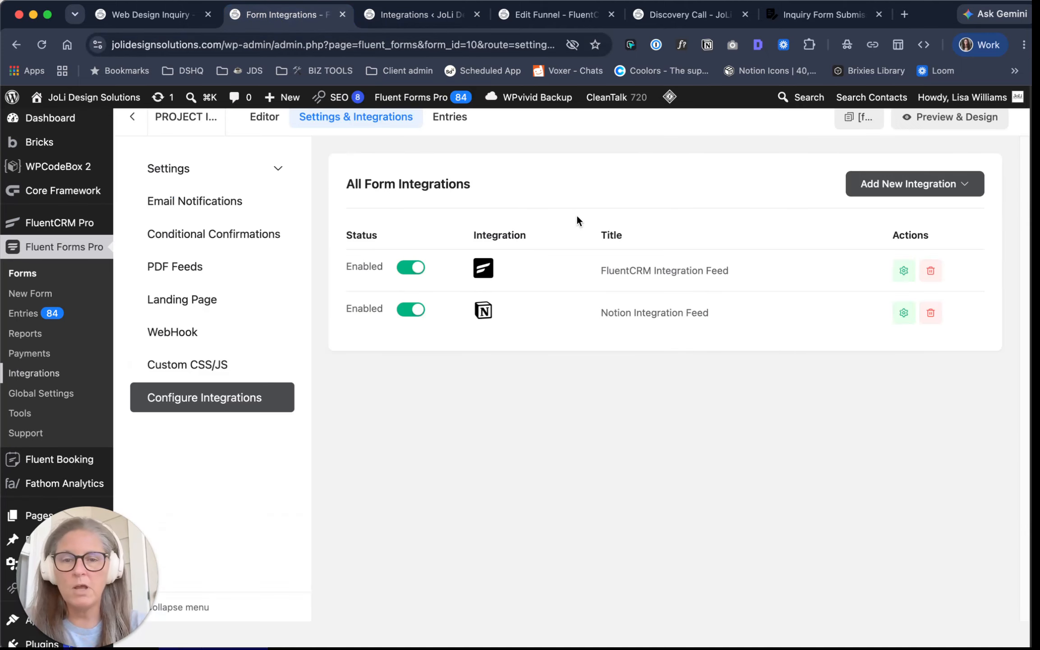
pyautogui.click(904, 312)
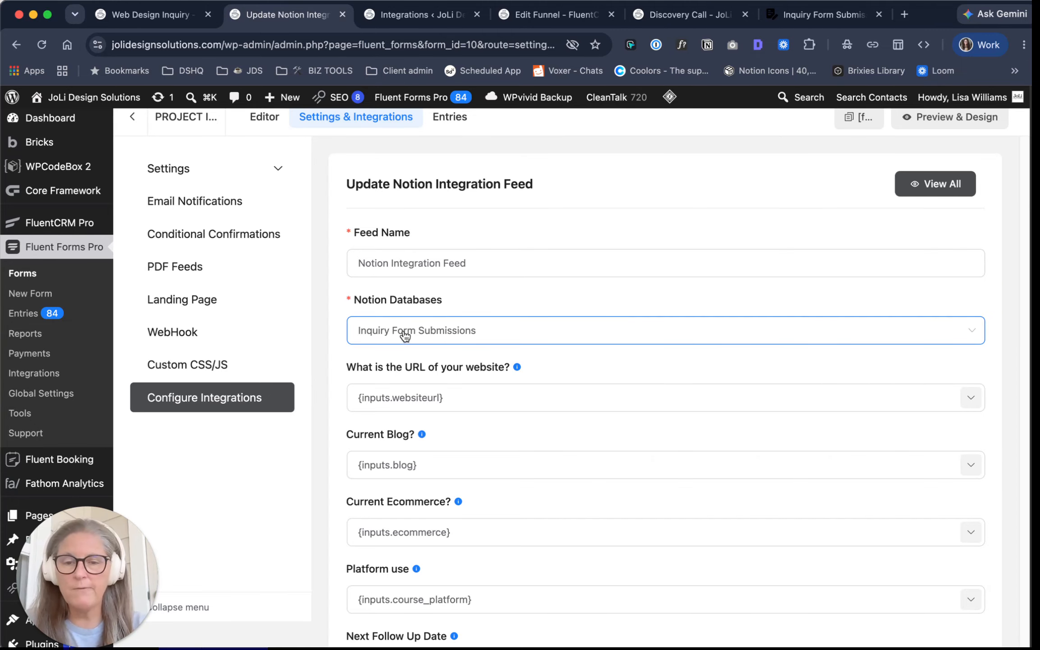
pyautogui.scroll(-1, 818, 364)
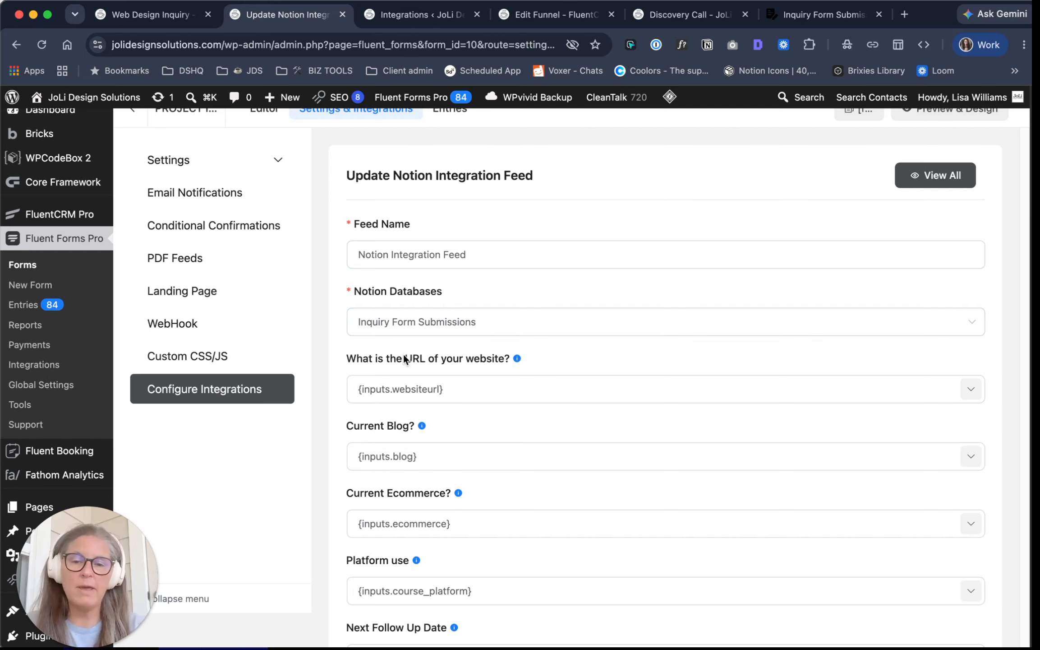
pyautogui.scroll(-3, 498, 421)
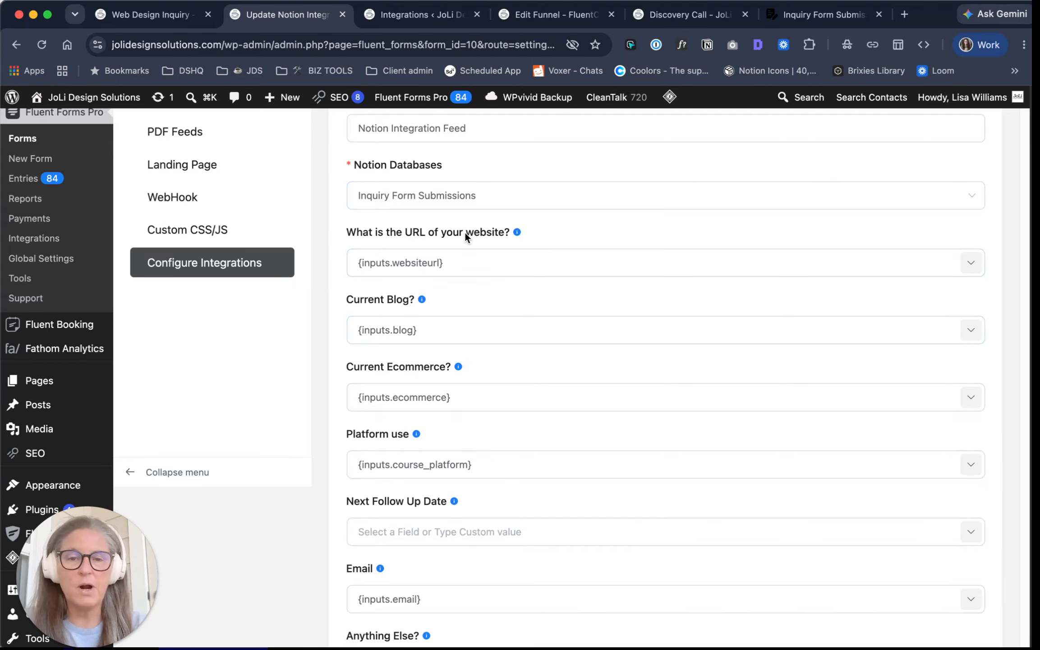
# Step: Browse the form inputs available for mapping to "What is the URL of your website?" and close the list without changing the mapping
pyautogui.click(369, 267)
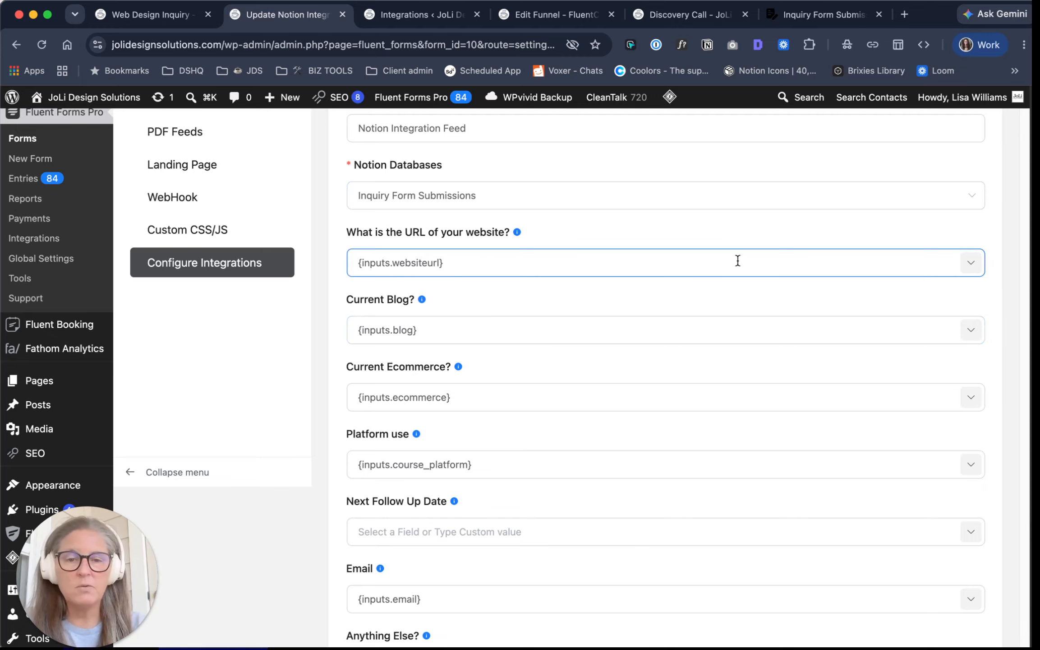
pyautogui.click(970, 264)
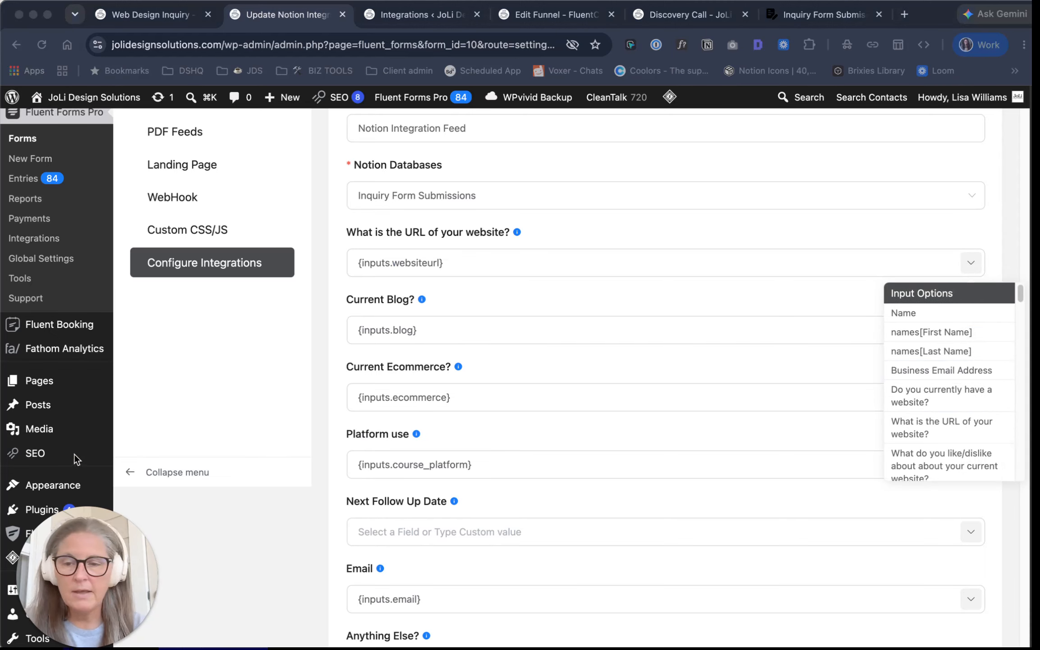
pyautogui.click(1005, 262)
pyautogui.scroll(-1, 937, 440)
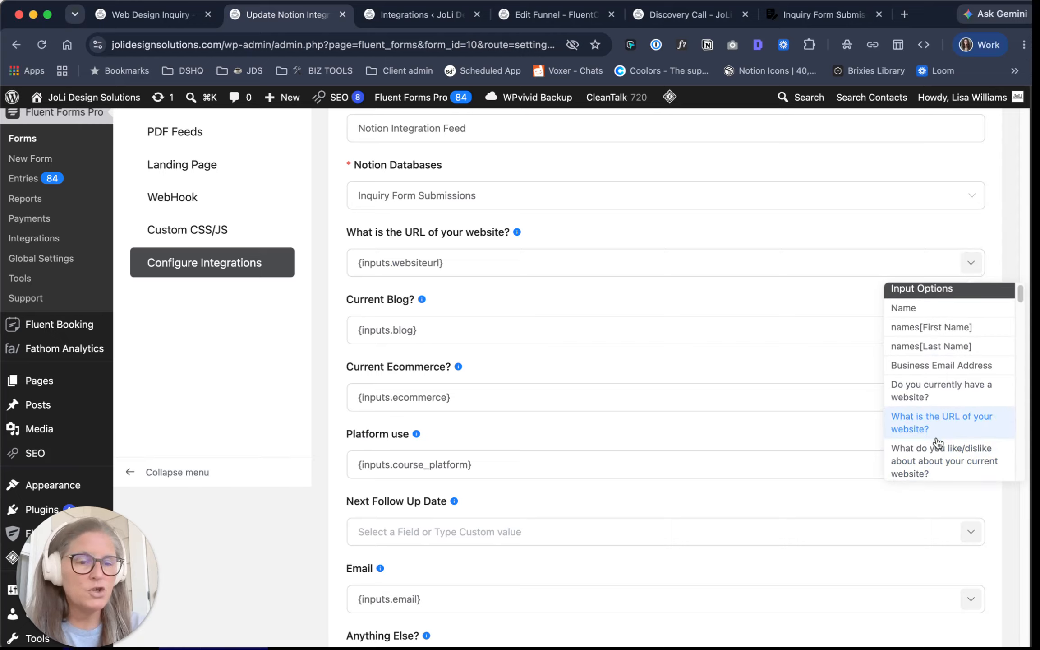
pyautogui.scroll(-1, 945, 429)
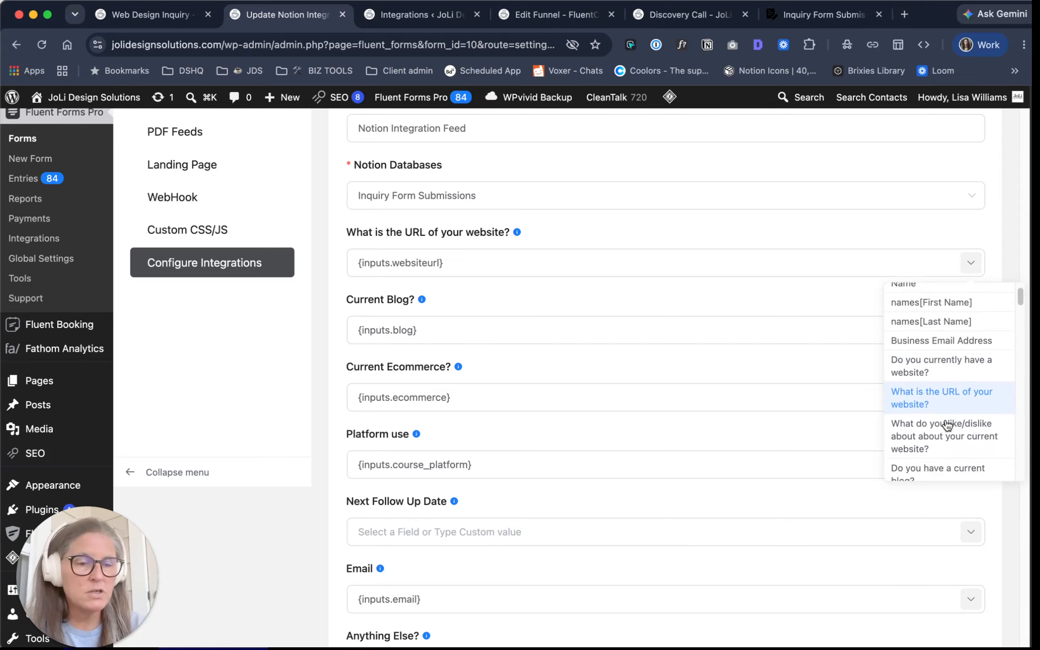
pyautogui.scroll(-4, 947, 425)
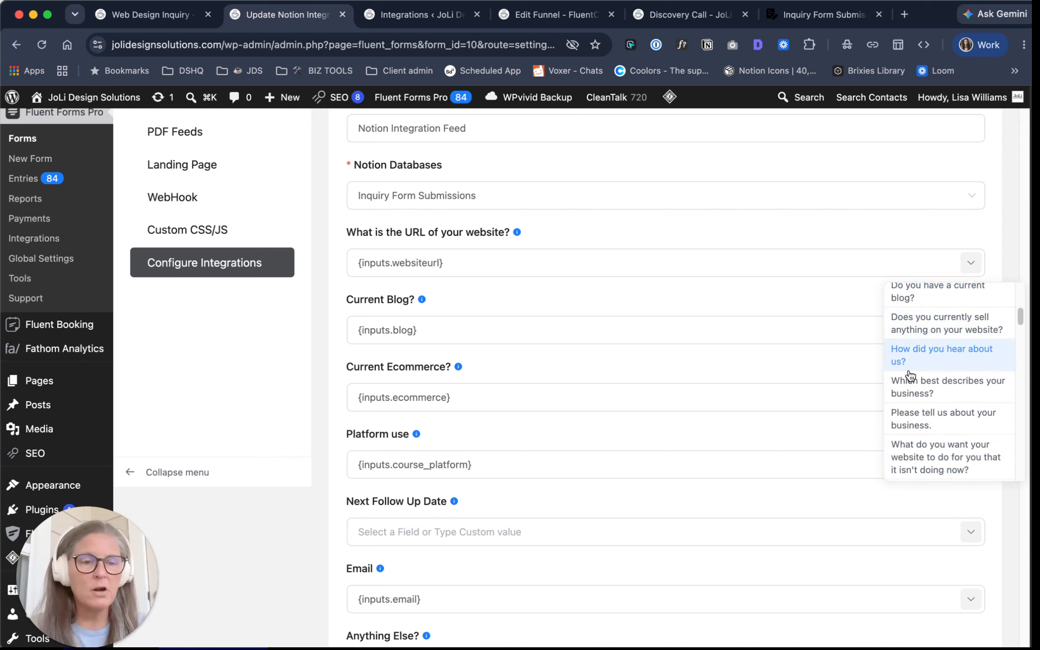
pyautogui.click(536, 259)
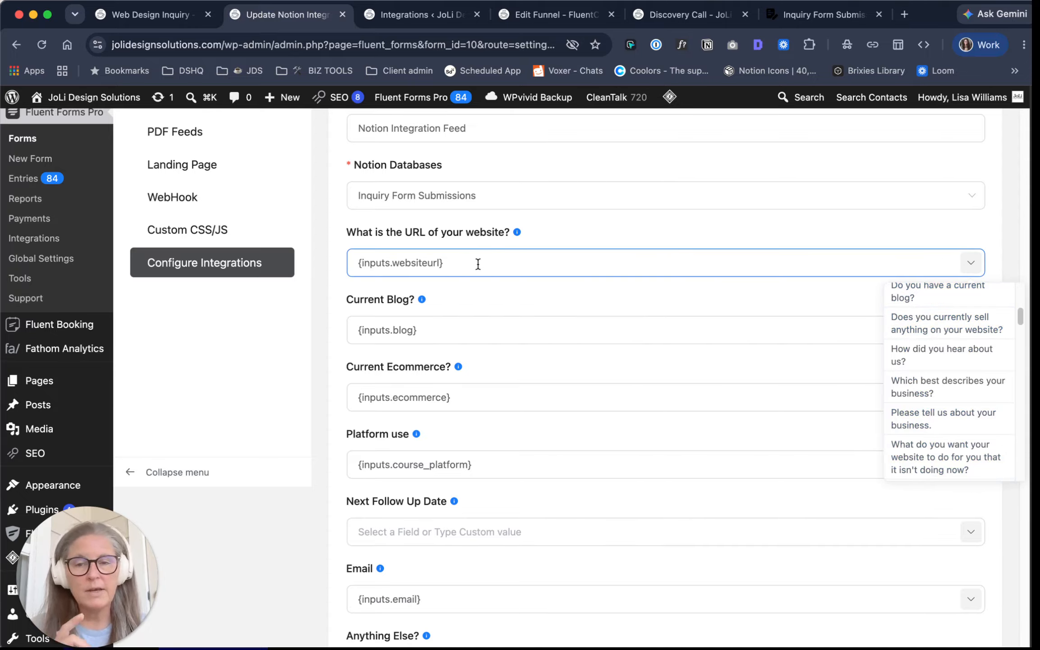
pyautogui.click(503, 299)
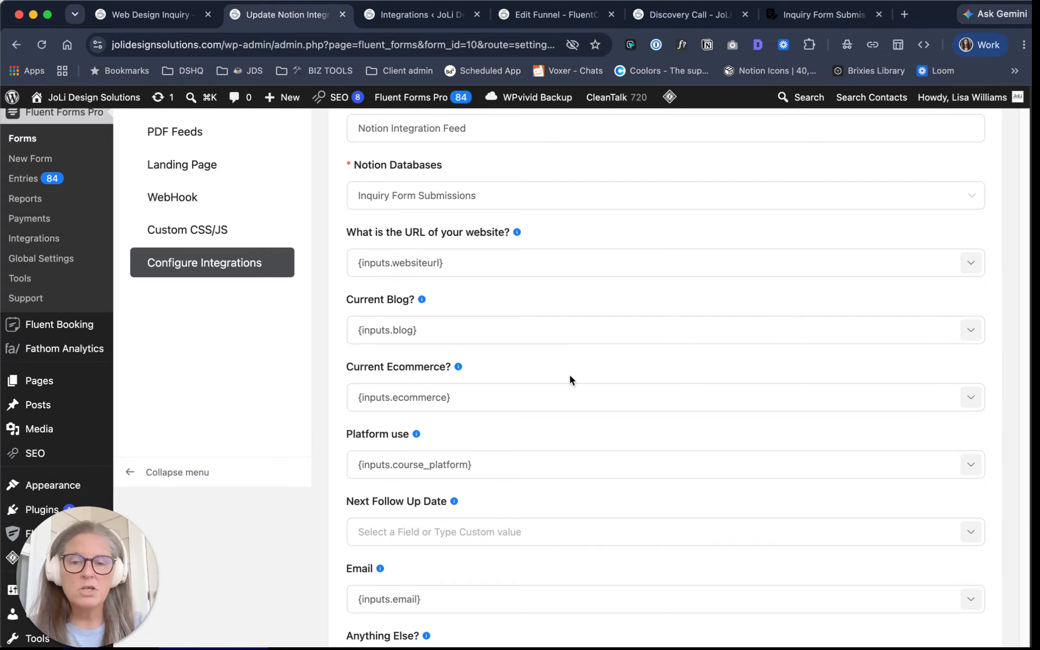
# Step: Check which form inputs are mapped to the Current Blog? and Current Ecommerce? properties in the Notion feed
pyautogui.scroll(-1, 570, 375)
pyautogui.click(430, 303)
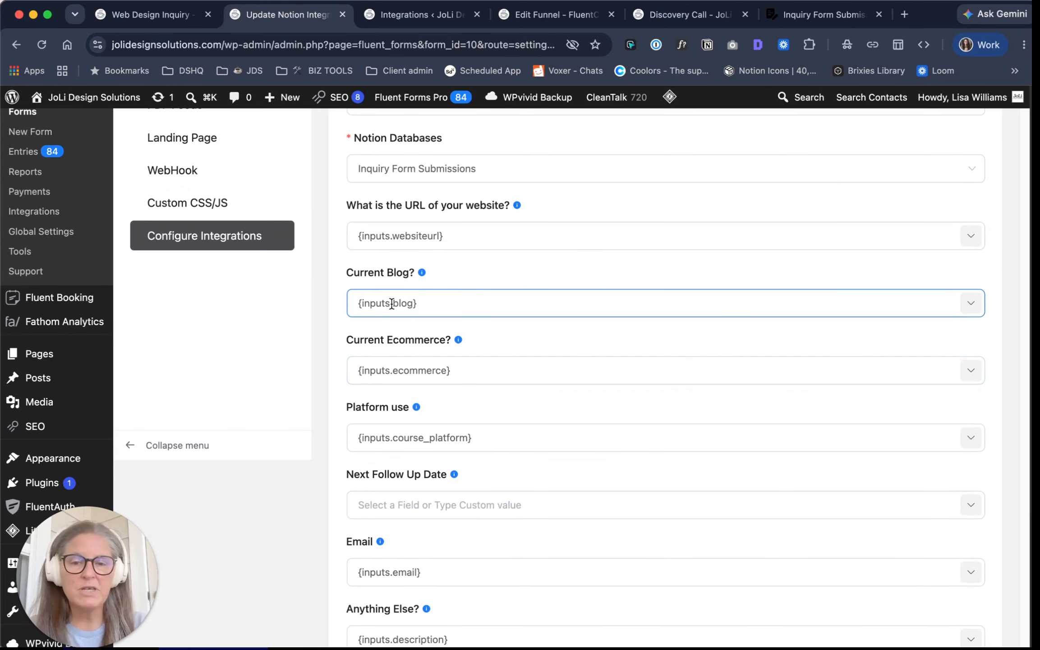
pyautogui.click(400, 367)
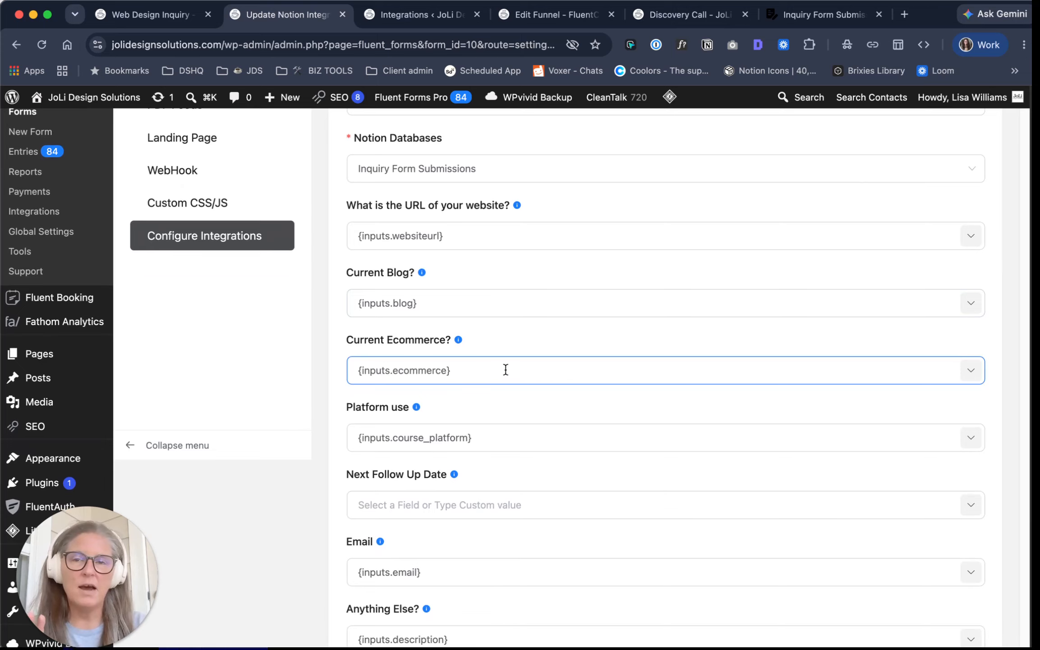
pyautogui.click(507, 334)
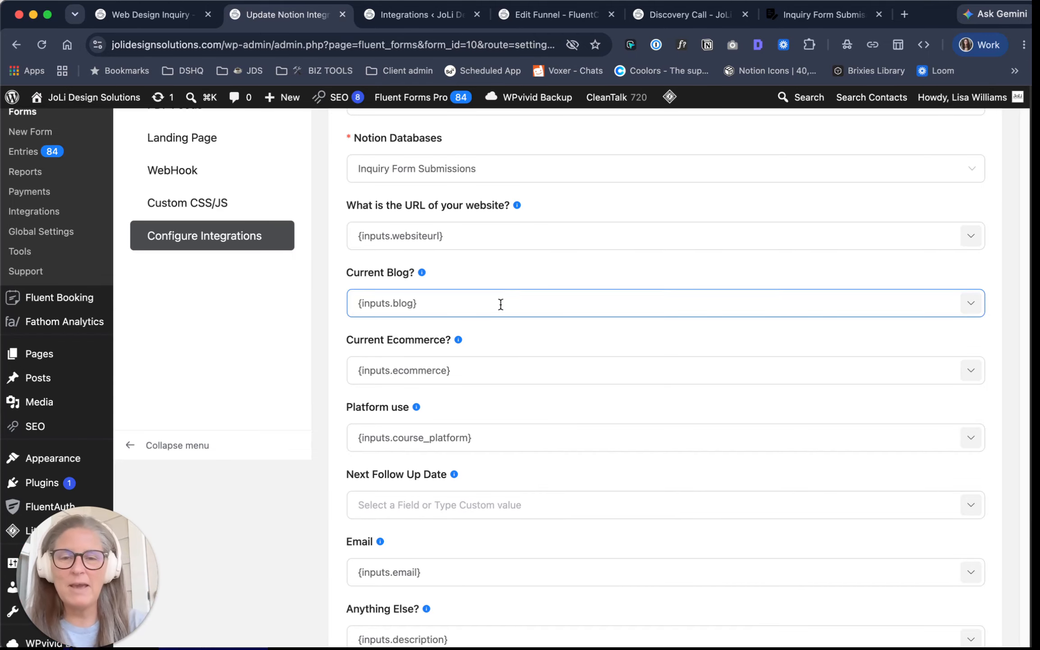
# Step: Return to the form editor and check the name attribute of the "Do you currently have a website?" field in its advanced options
pyautogui.scroll(5, 501, 298)
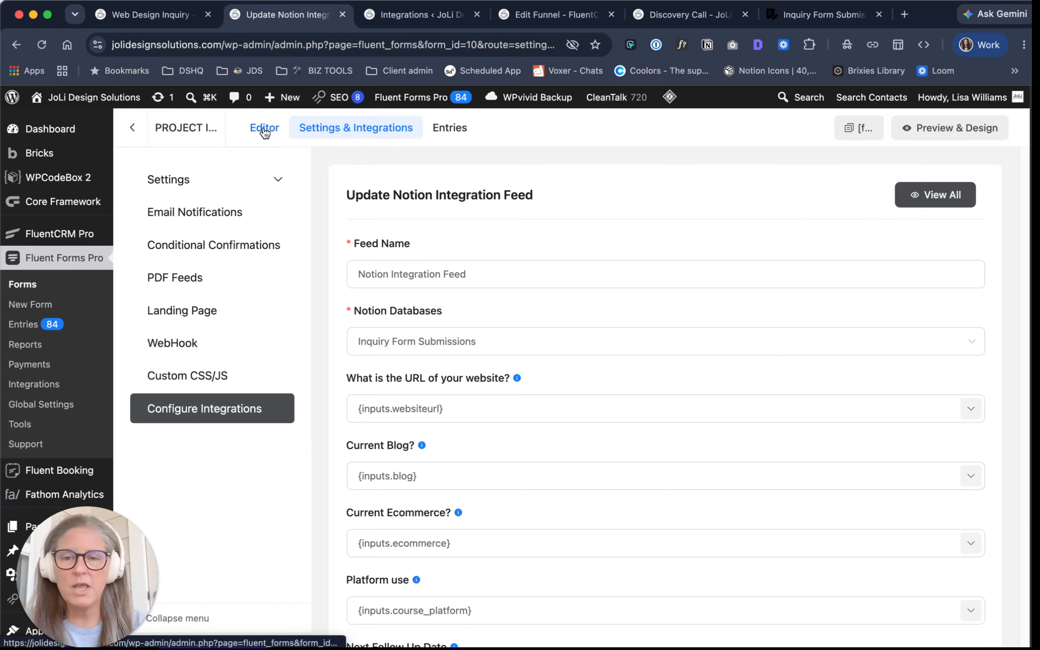
pyautogui.click(265, 129)
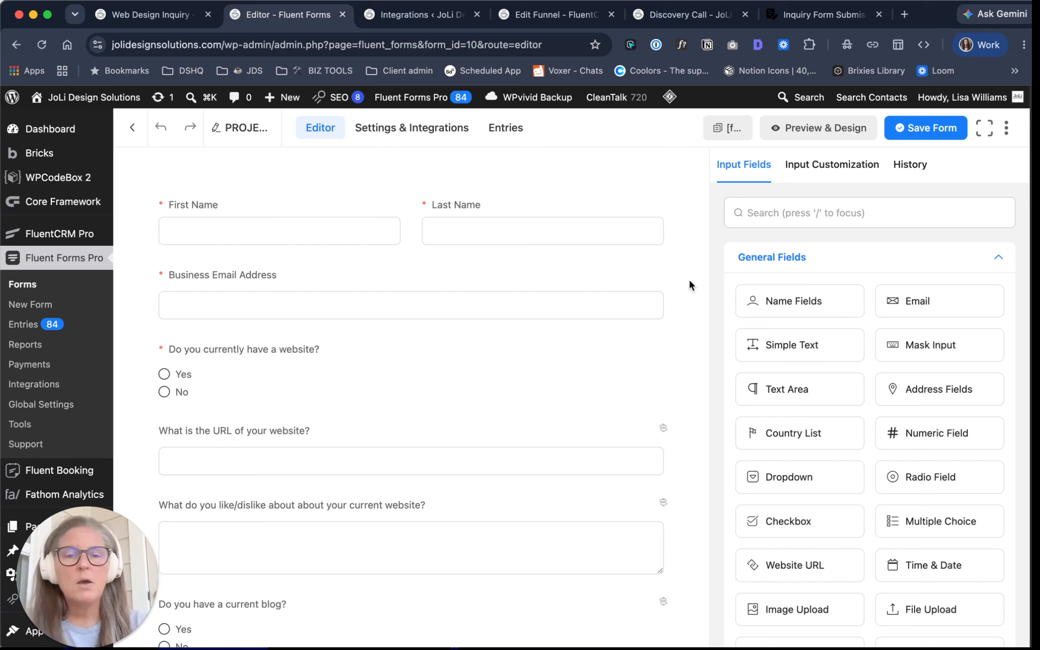
pyautogui.scroll(-3, 698, 316)
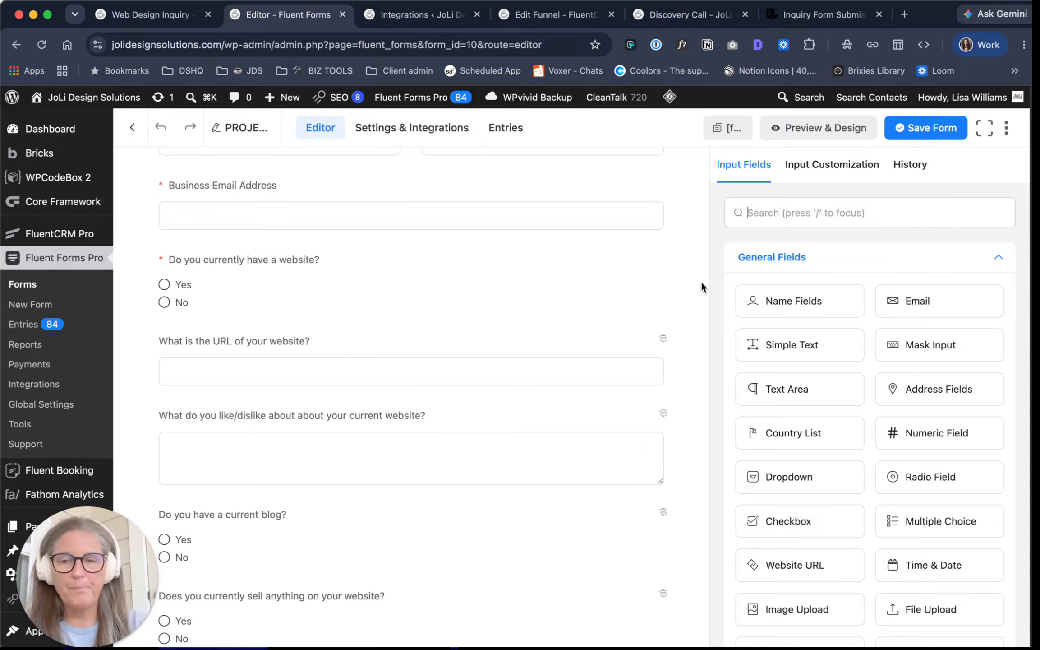
pyautogui.moveTo(631, 273)
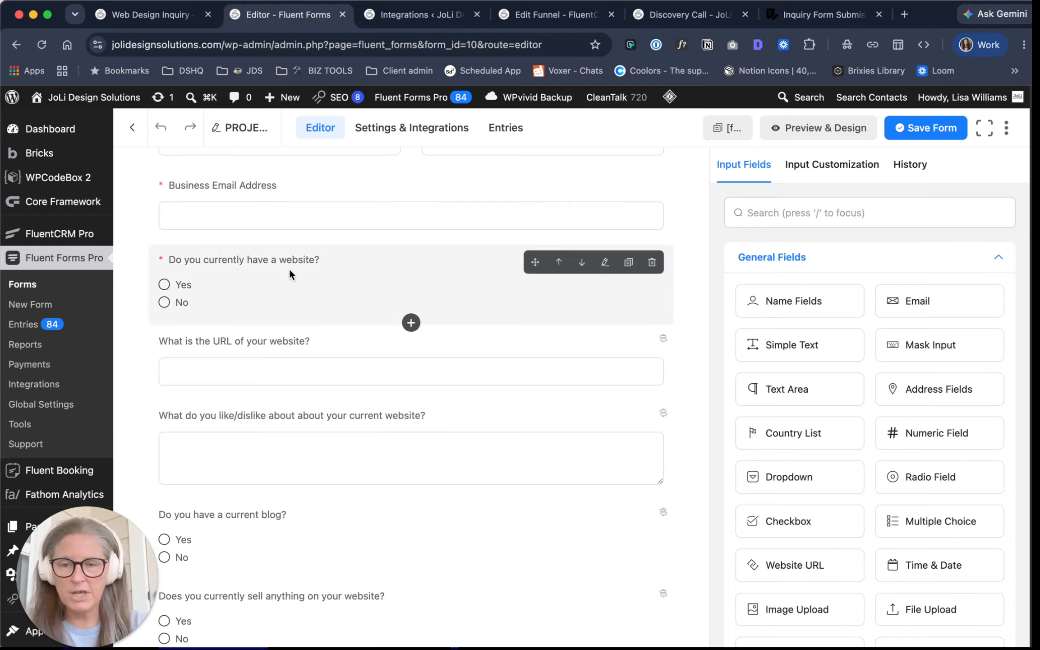
pyautogui.click(264, 269)
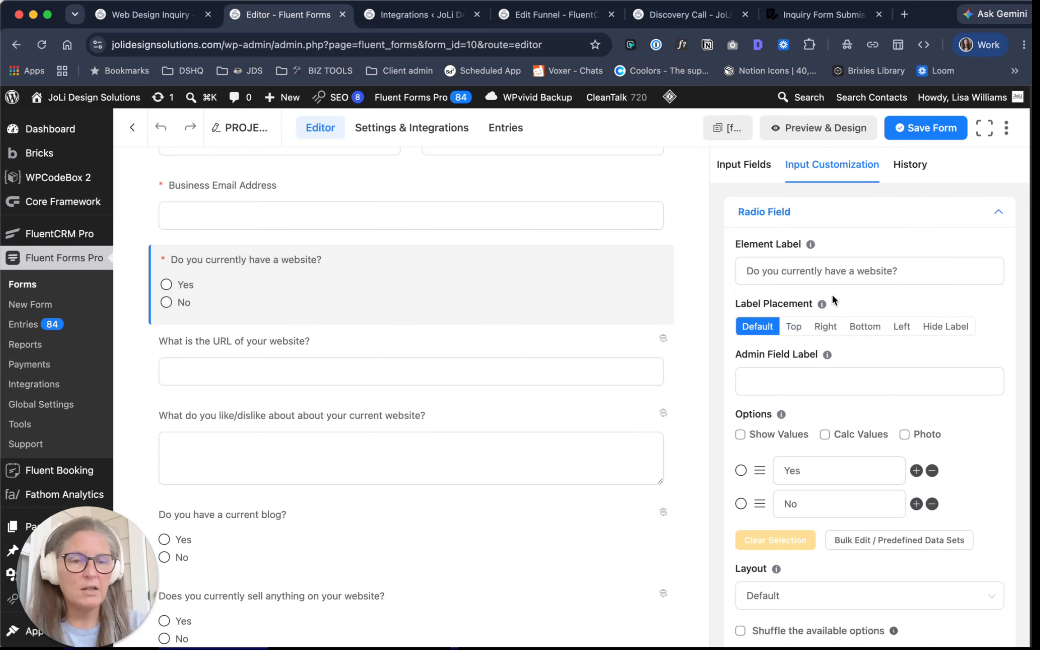
pyautogui.click(790, 215)
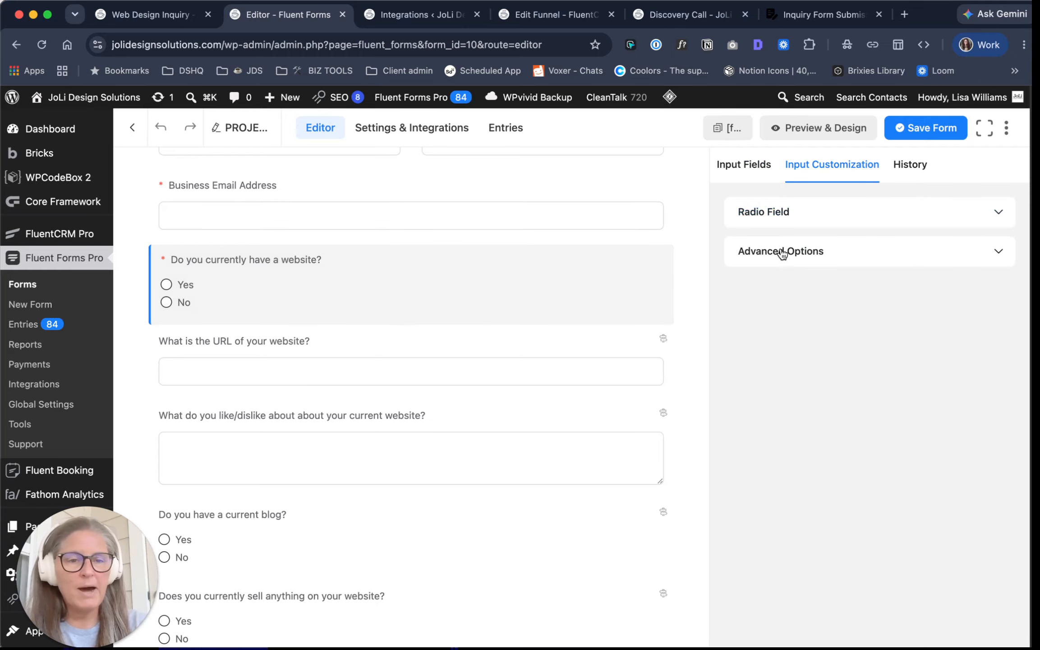
pyautogui.click(783, 252)
pyautogui.click(757, 502)
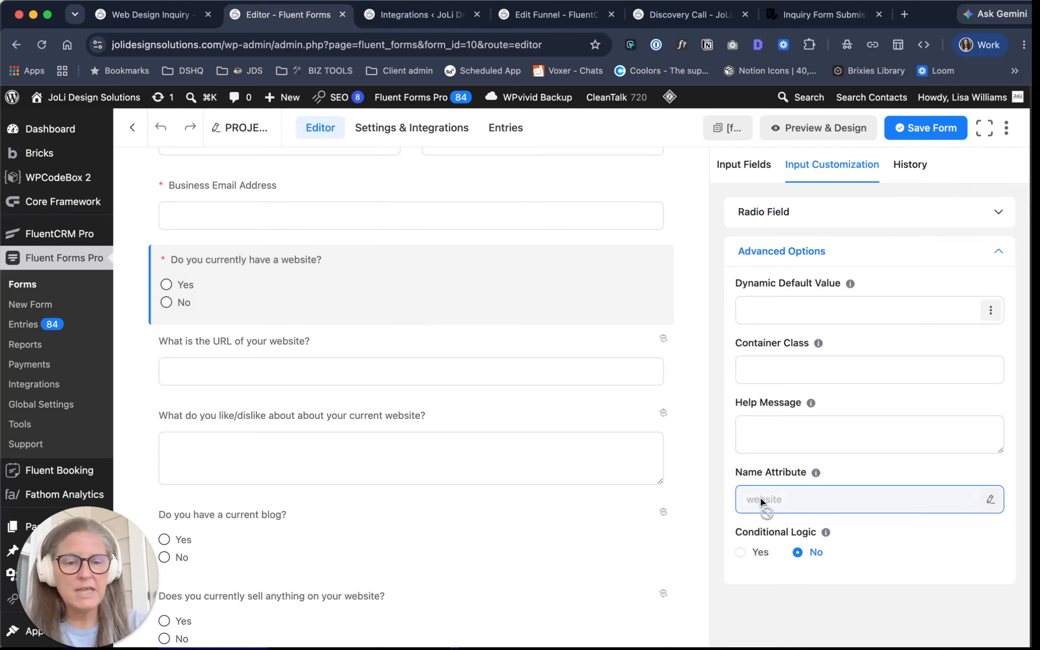
pyautogui.press('super+s')
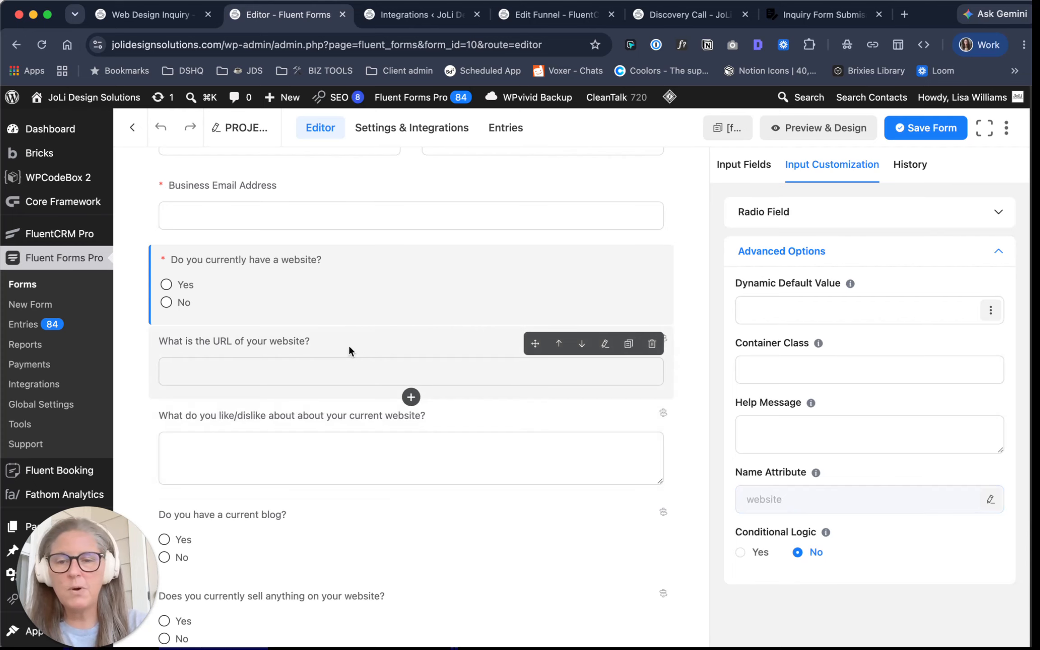
# Step: Check the name attribute of the "What is the URL of your website?" field in its advanced options
pyautogui.click(362, 346)
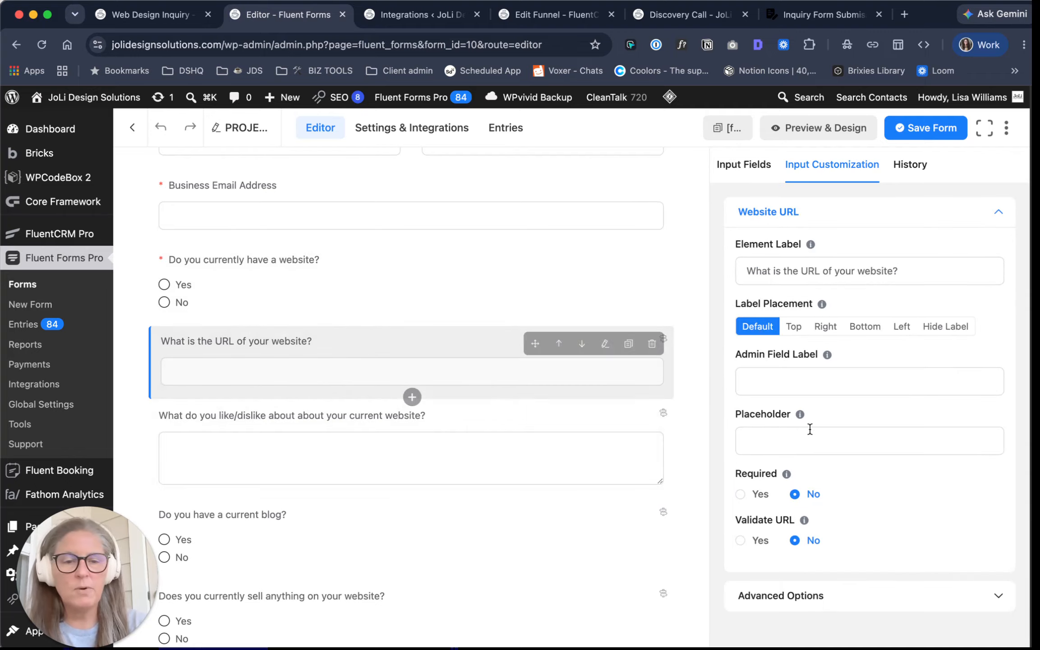
pyautogui.click(772, 214)
pyautogui.click(780, 251)
pyautogui.click(858, 477)
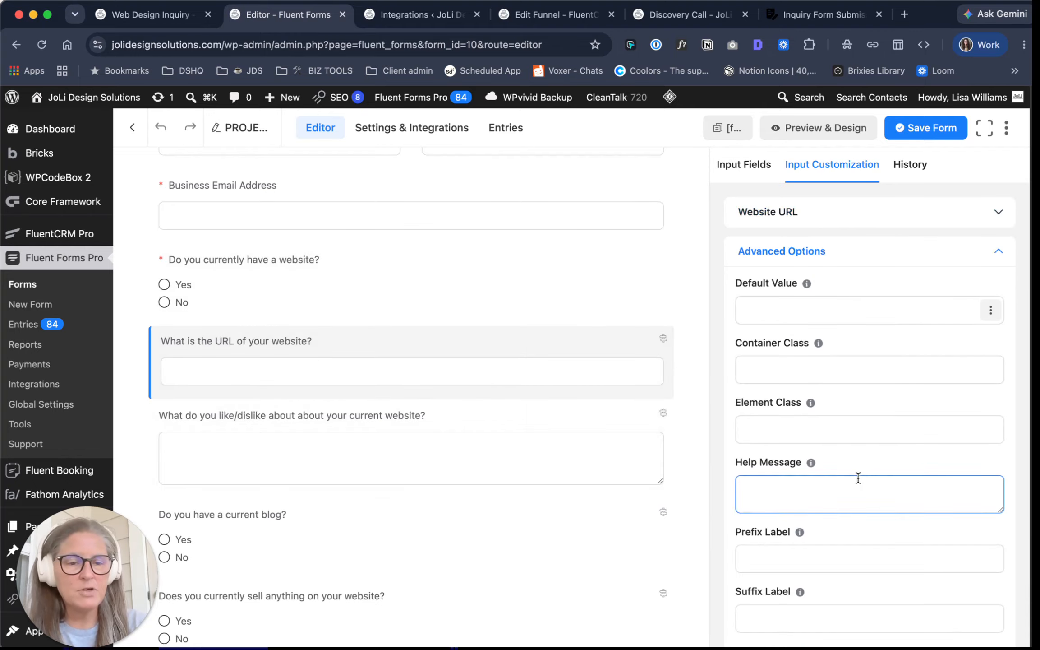
pyautogui.scroll(-5, 858, 478)
pyautogui.click(769, 506)
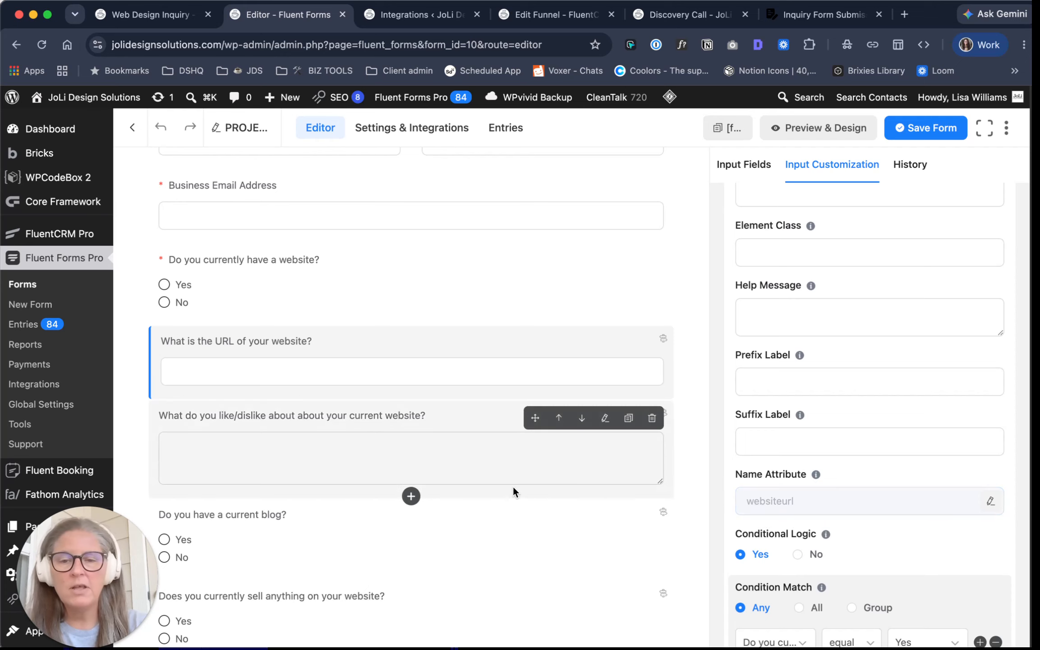
# Step: Check the name attribute of the "Do you have a current blog?" field in its advanced options
pyautogui.scroll(-7, 513, 486)
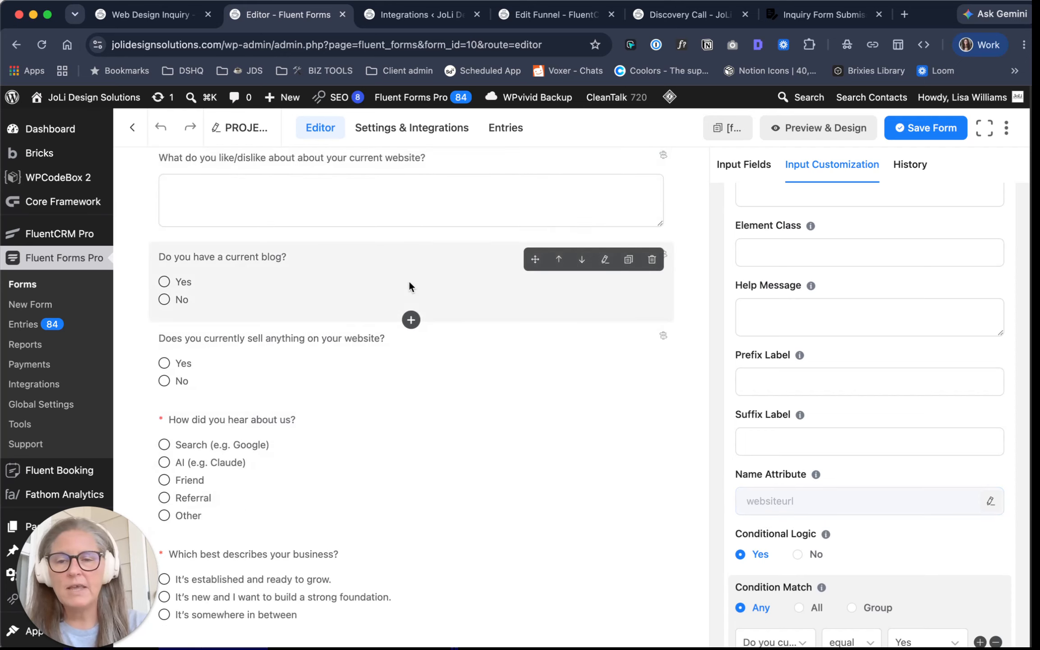
pyautogui.click(409, 283)
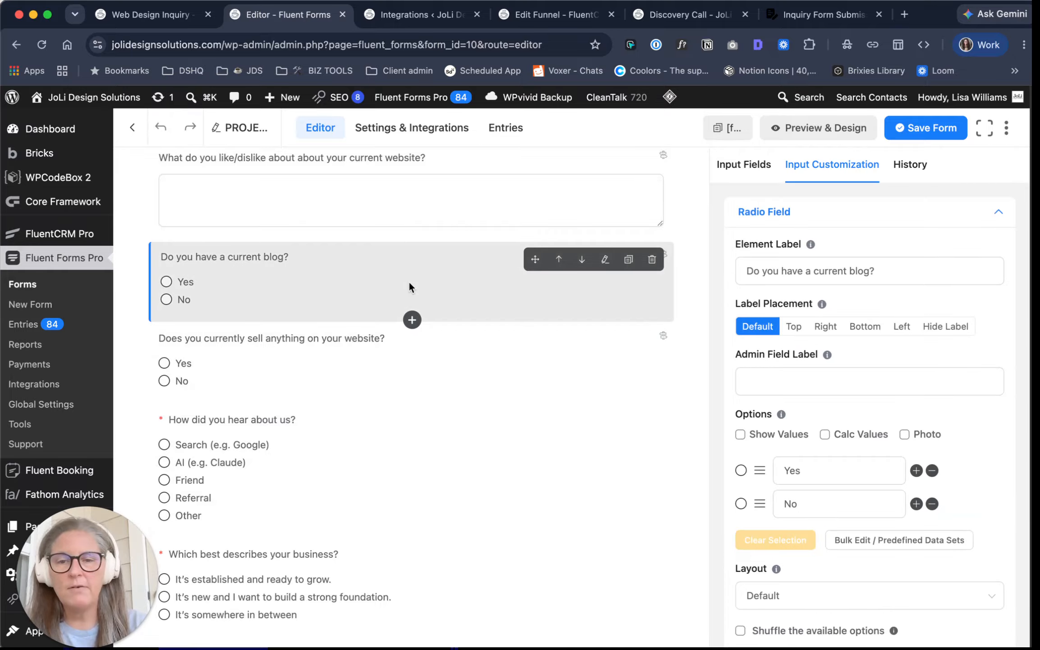
pyautogui.click(764, 210)
pyautogui.click(782, 260)
pyautogui.scroll(-7, 880, 408)
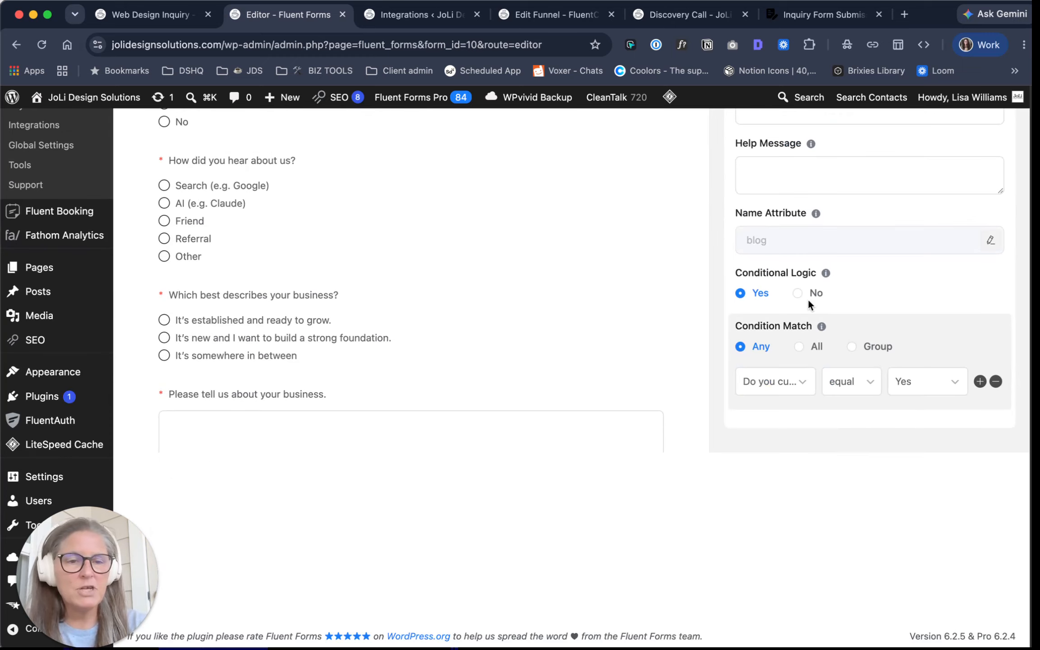
pyautogui.click(747, 239)
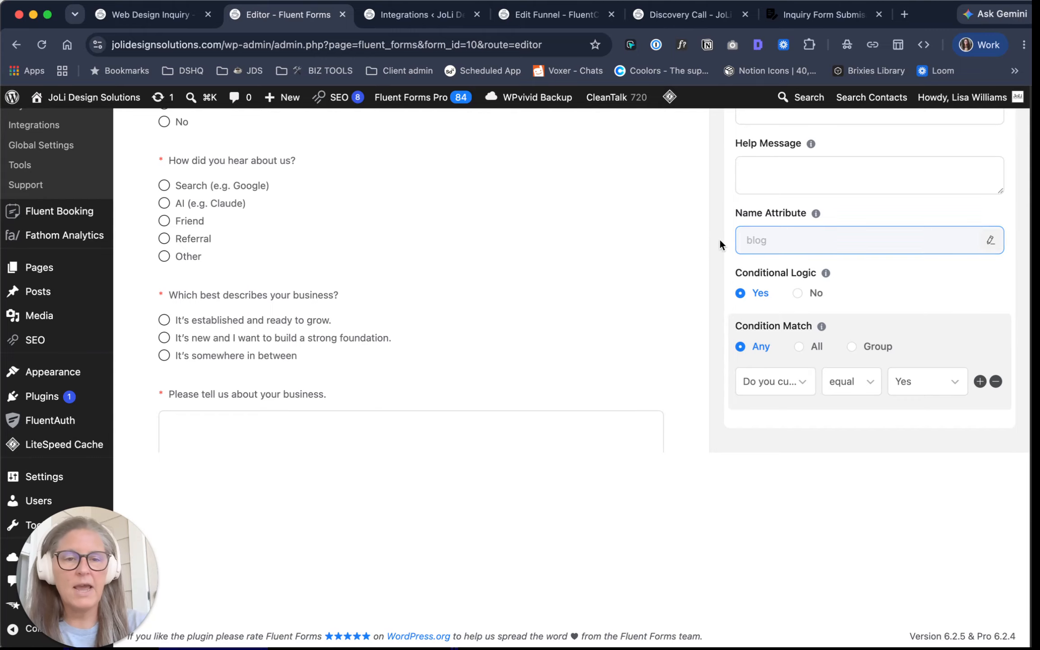
# Step: Leave the form editor without saving and open the Notion Integration Feed among the PROJECT INQUIRY form's integrations
pyautogui.scroll(7, 600, 221)
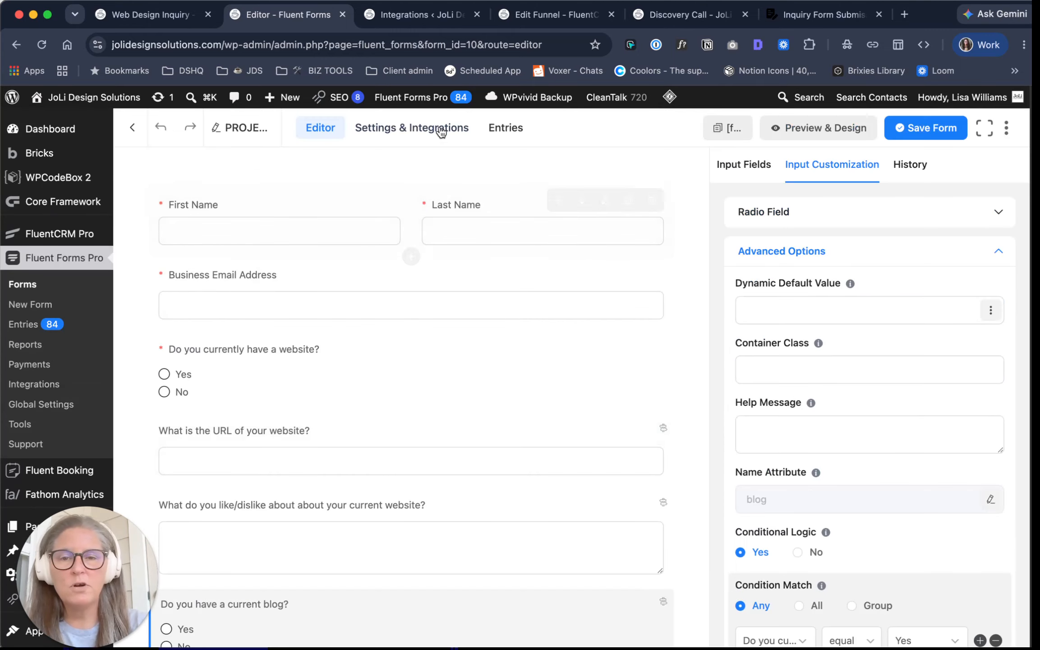
pyautogui.click(426, 127)
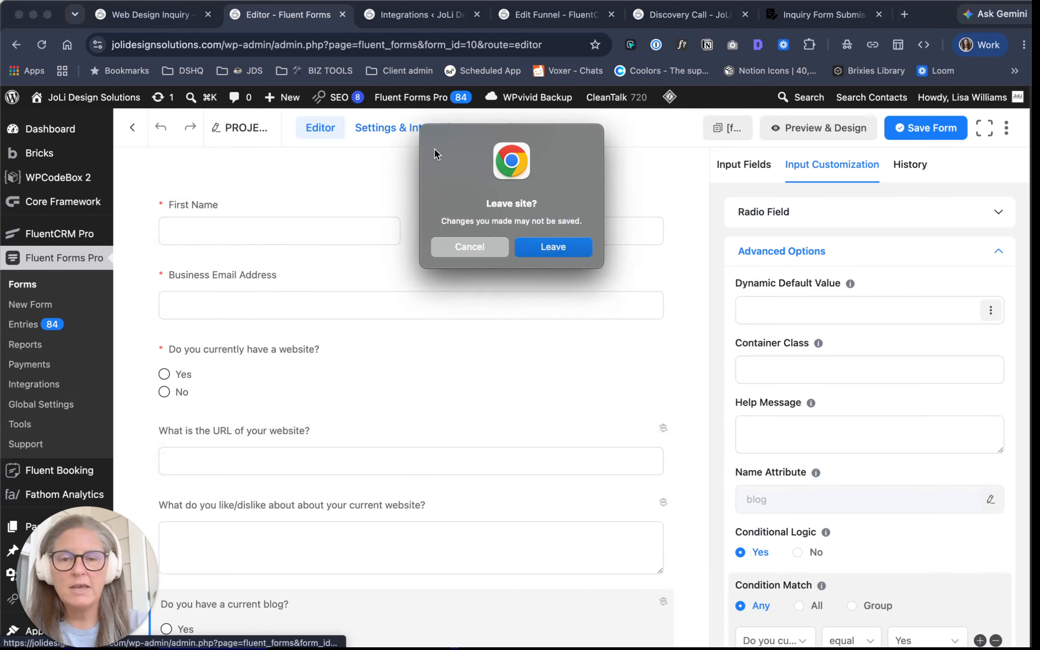
pyautogui.click(554, 247)
pyautogui.scroll(-3, 216, 455)
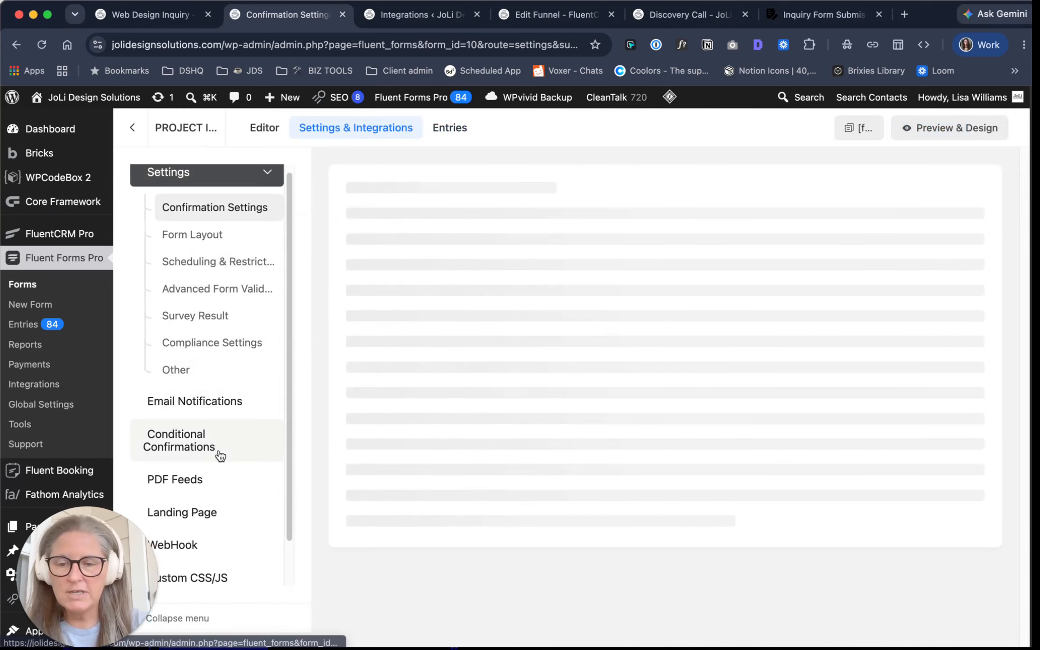
pyautogui.click(218, 566)
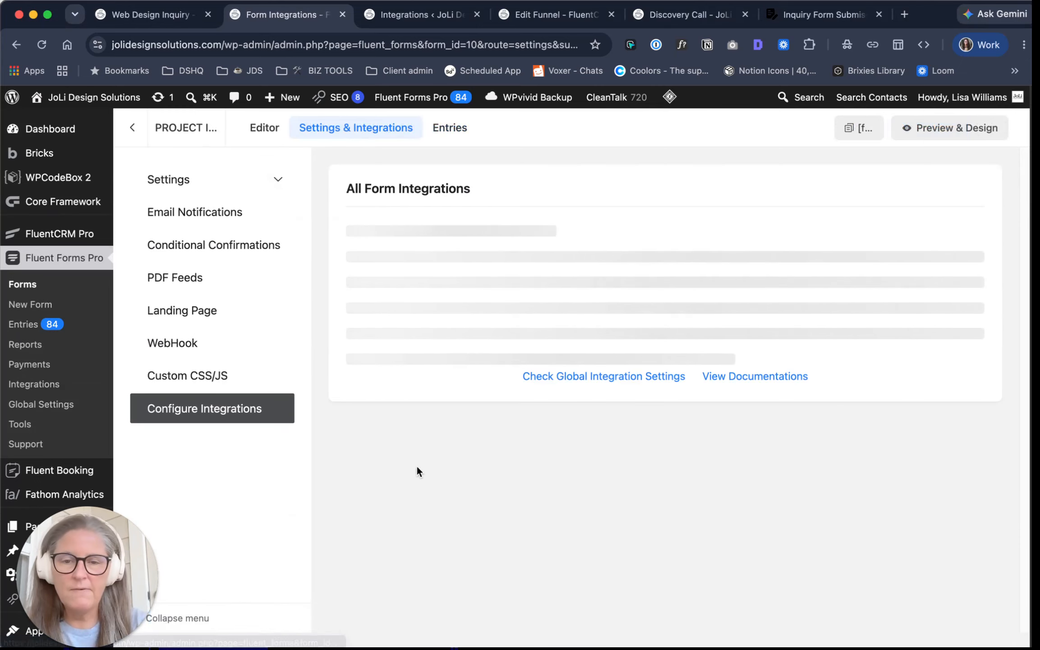
pyautogui.click(901, 323)
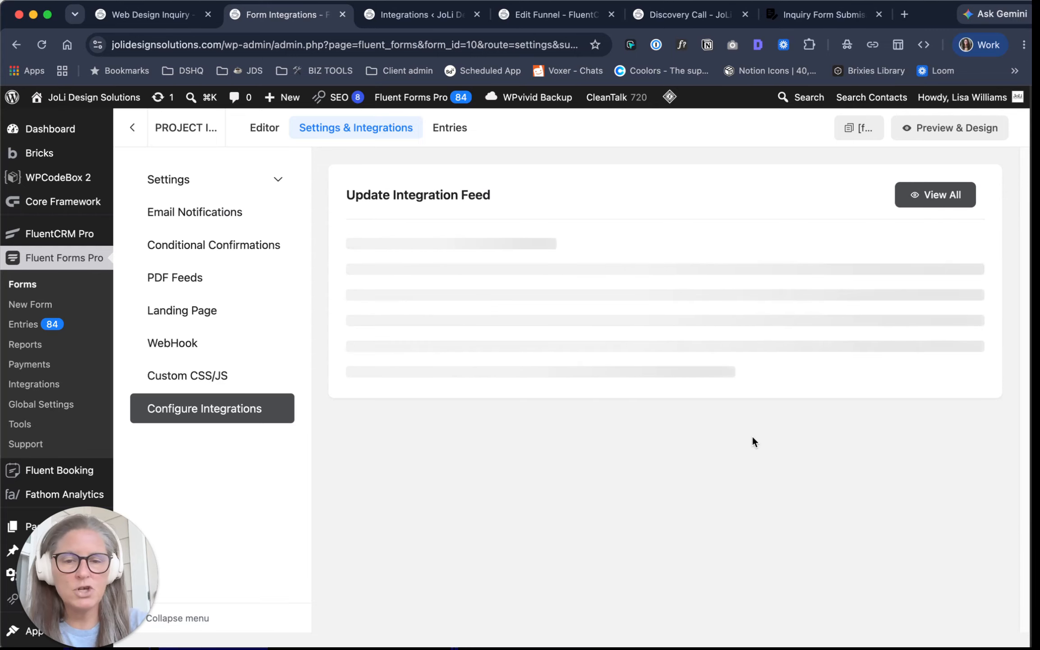
# Step: Check the Current Blog? mapping in the Notion feed and find "Do you have a current blog?" among its available form fields
pyautogui.scroll(-2, 753, 436)
pyautogui.scroll(-2, 722, 447)
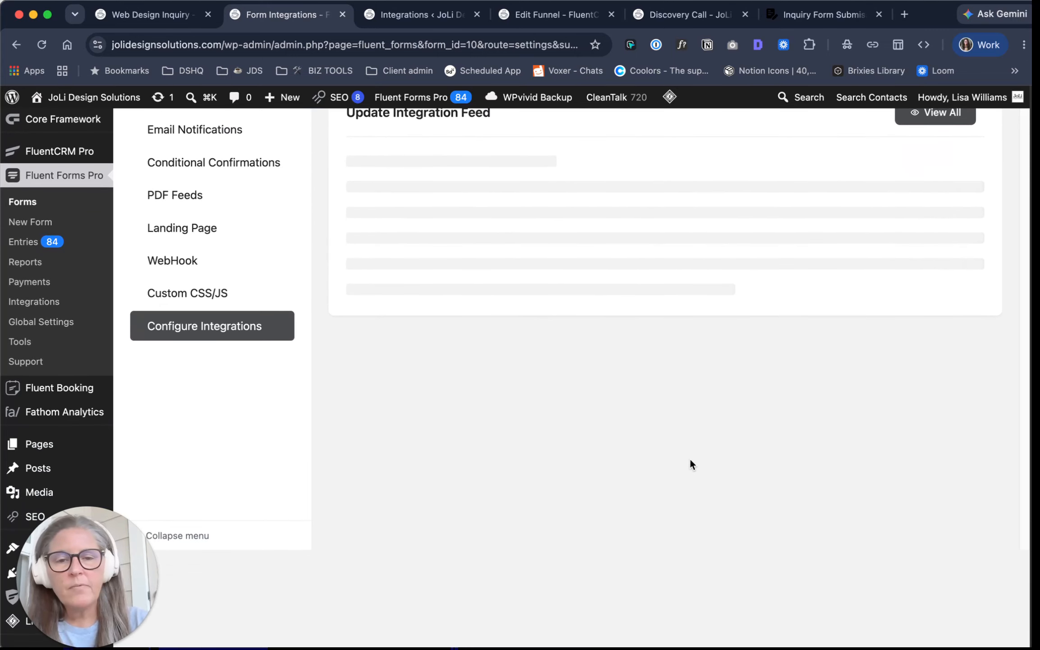
pyautogui.scroll(-3, 662, 468)
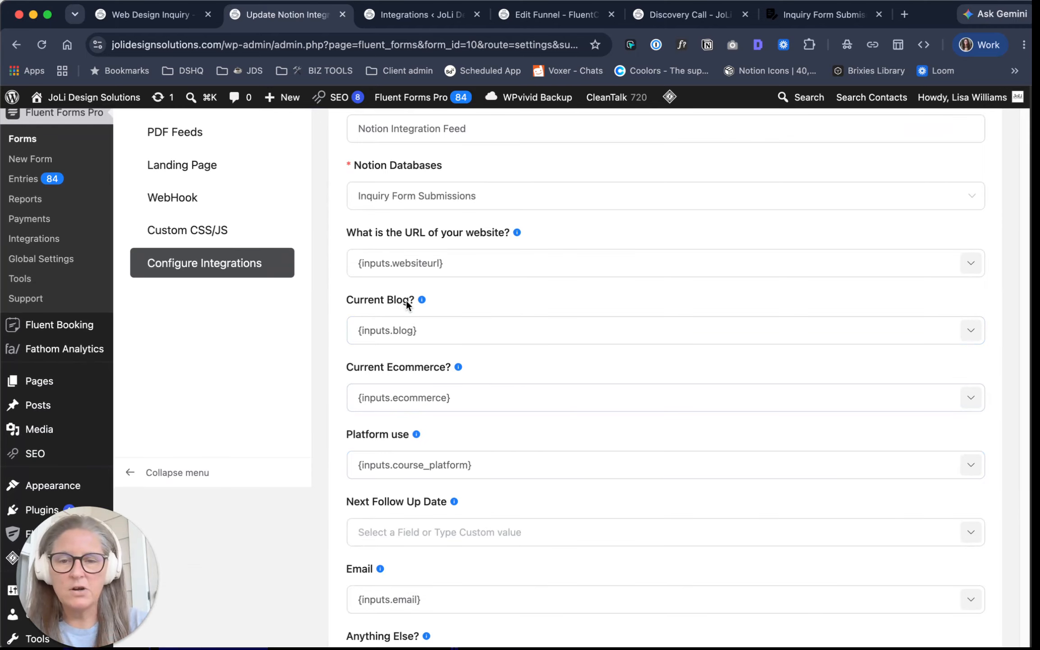
pyautogui.click(362, 334)
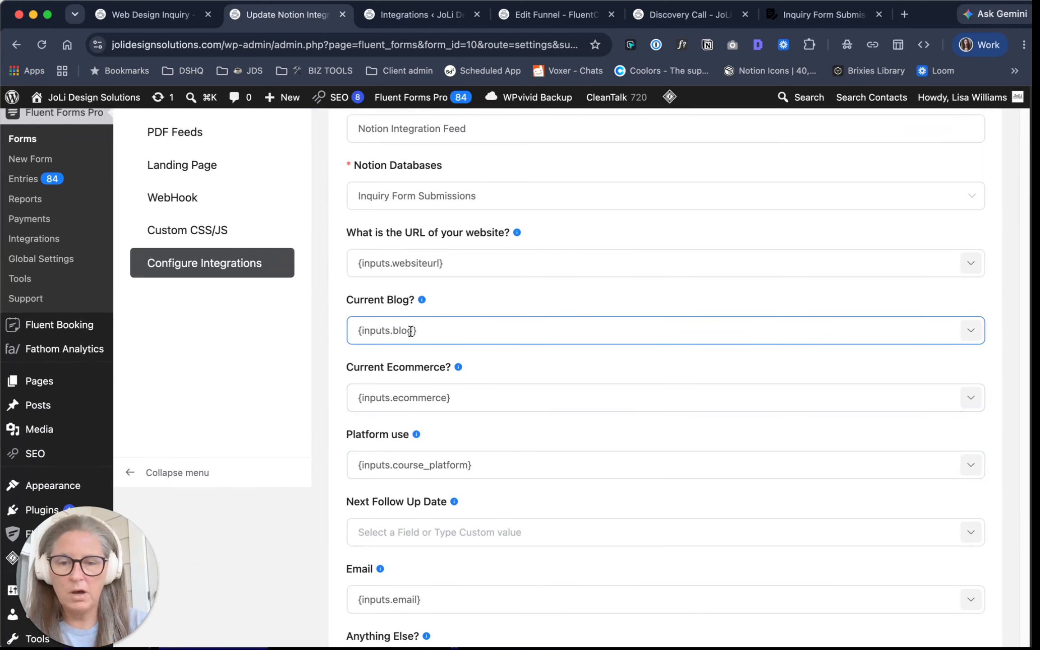
pyautogui.click(971, 331)
pyautogui.scroll(-2, 945, 484)
pyautogui.scroll(-2, 947, 483)
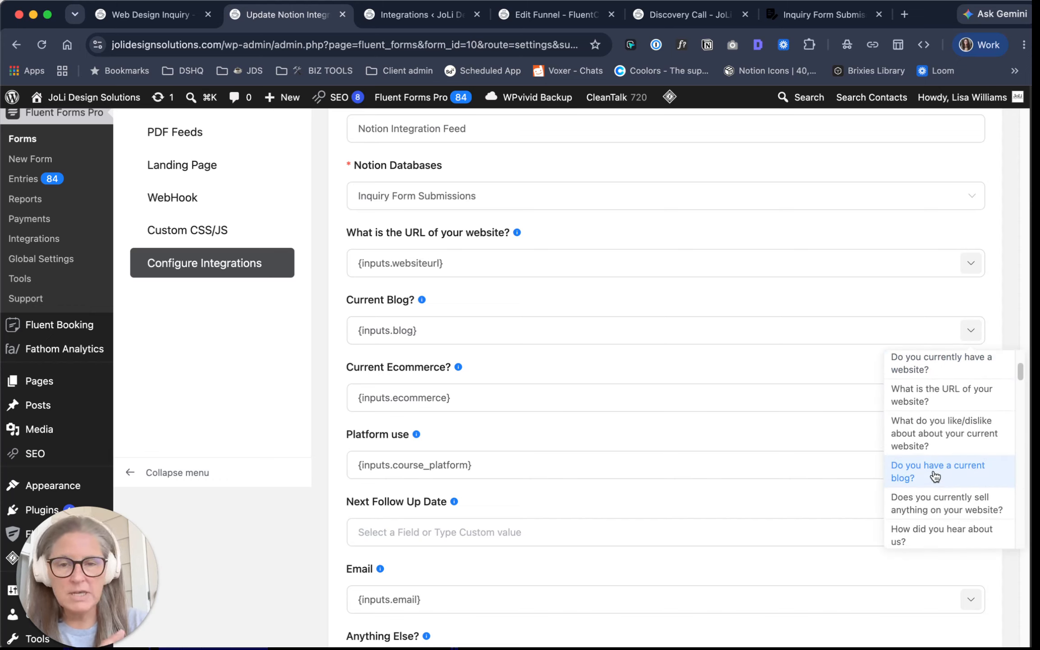
pyautogui.click(650, 299)
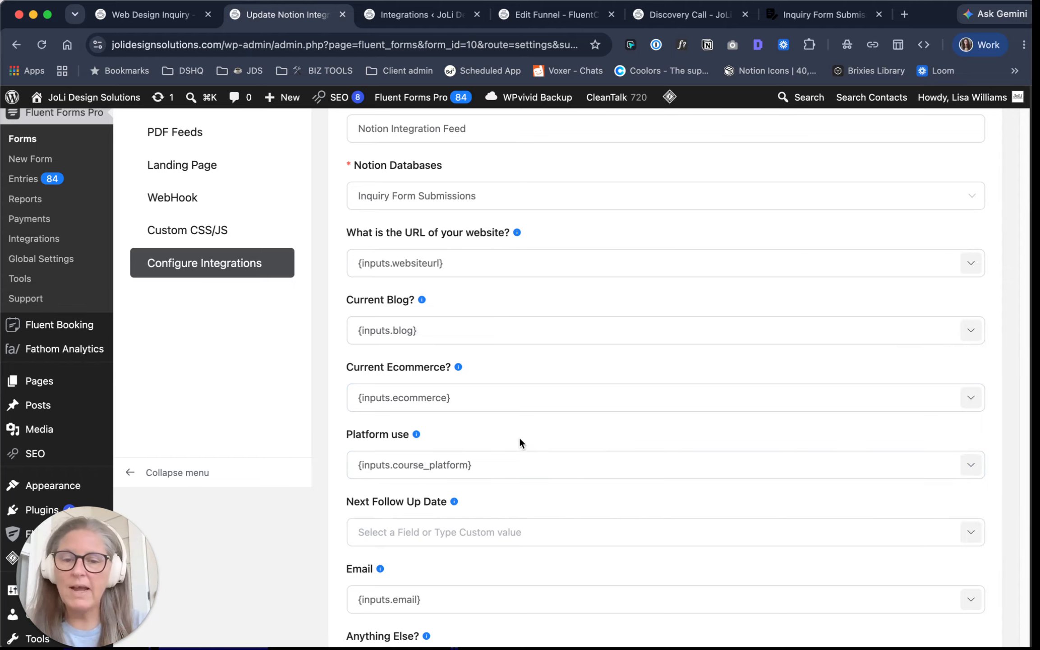
# Step: Review the Platform use, Next Follow Up Date and Date Submitted mappings in the Notion feed
pyautogui.click(390, 473)
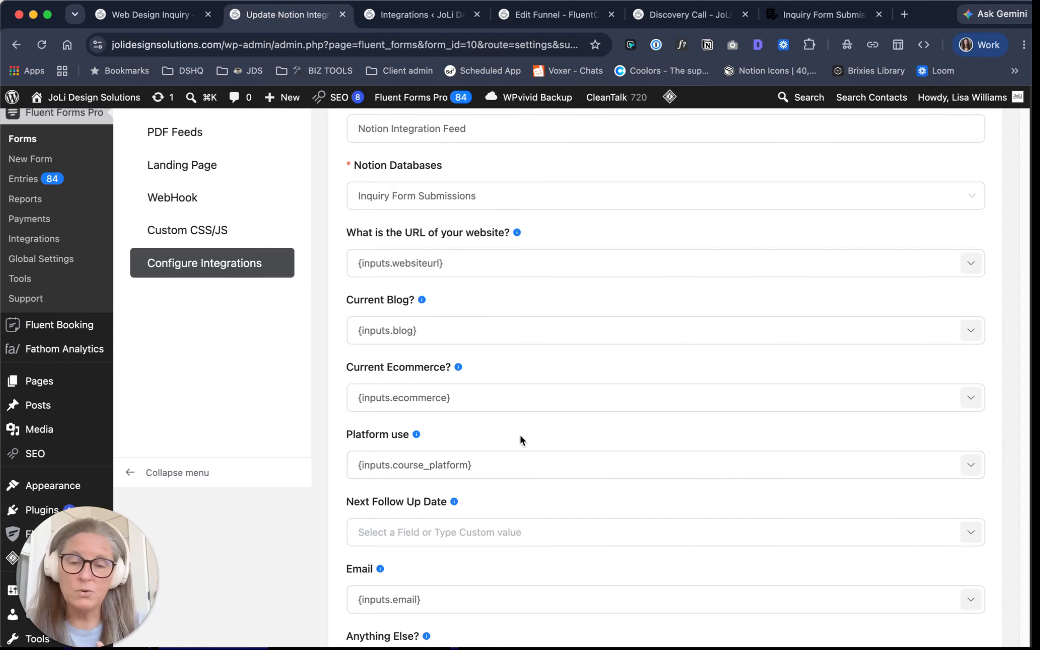
pyautogui.scroll(-5, 523, 438)
pyautogui.click(422, 369)
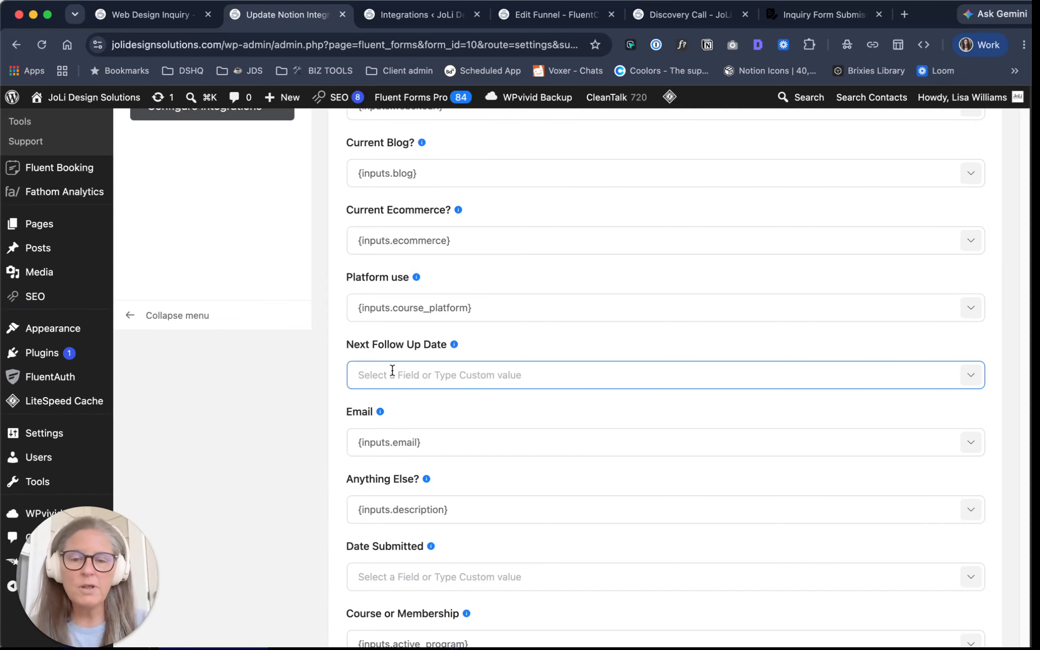
pyautogui.scroll(-5, 542, 389)
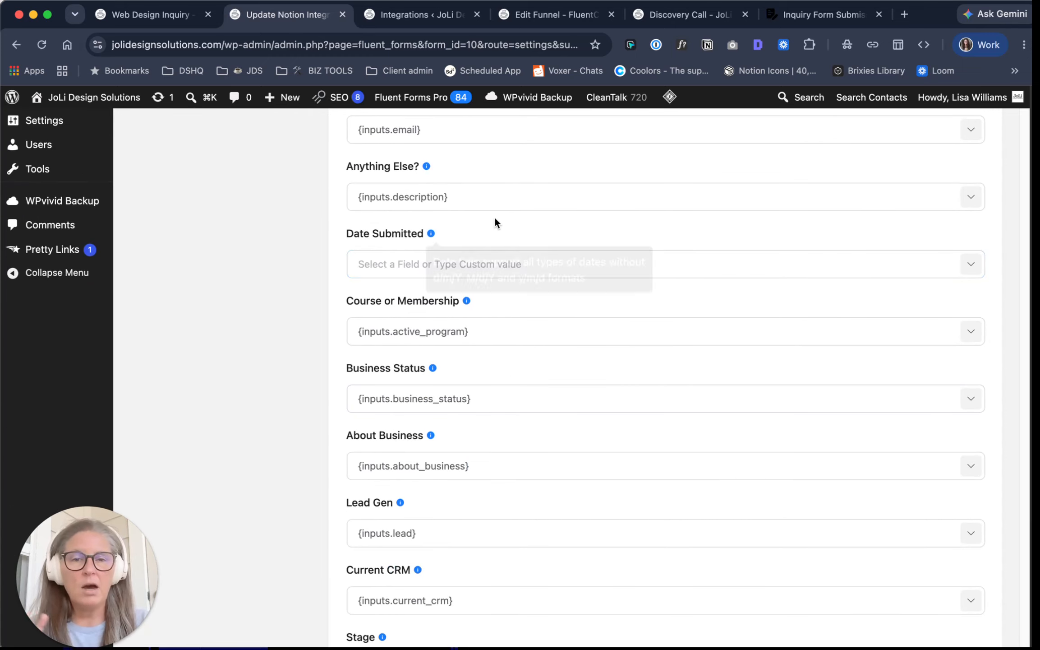
# Step: Switch to Notion and inspect the Inquiry Submission Date automation of the Inquiry Form Submissions database, leaving it unchanged
pyautogui.click(825, 15)
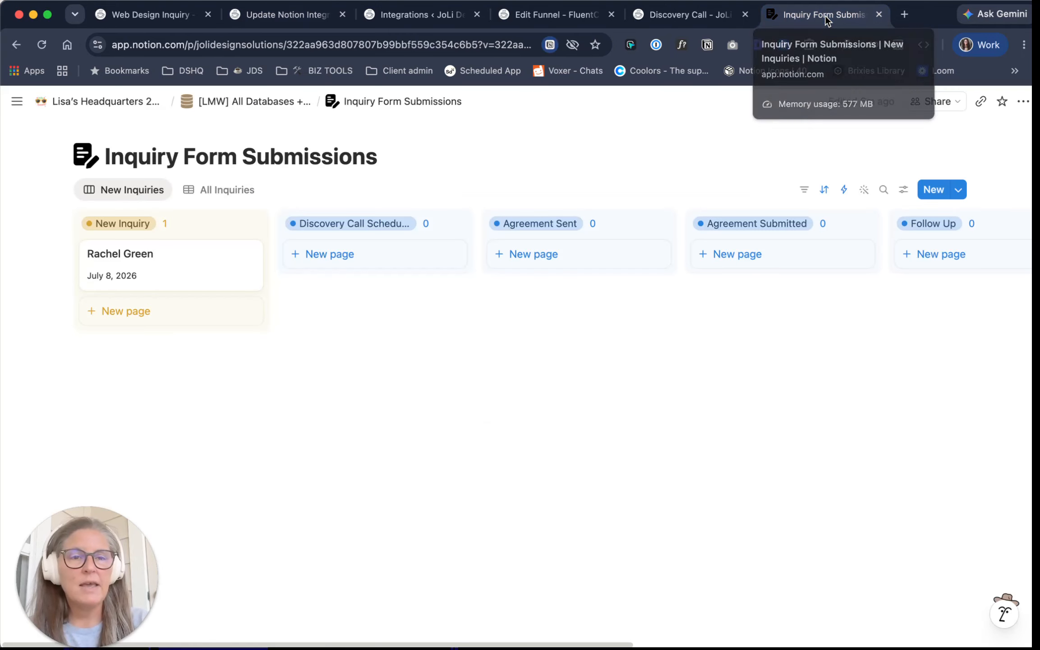
pyautogui.click(845, 191)
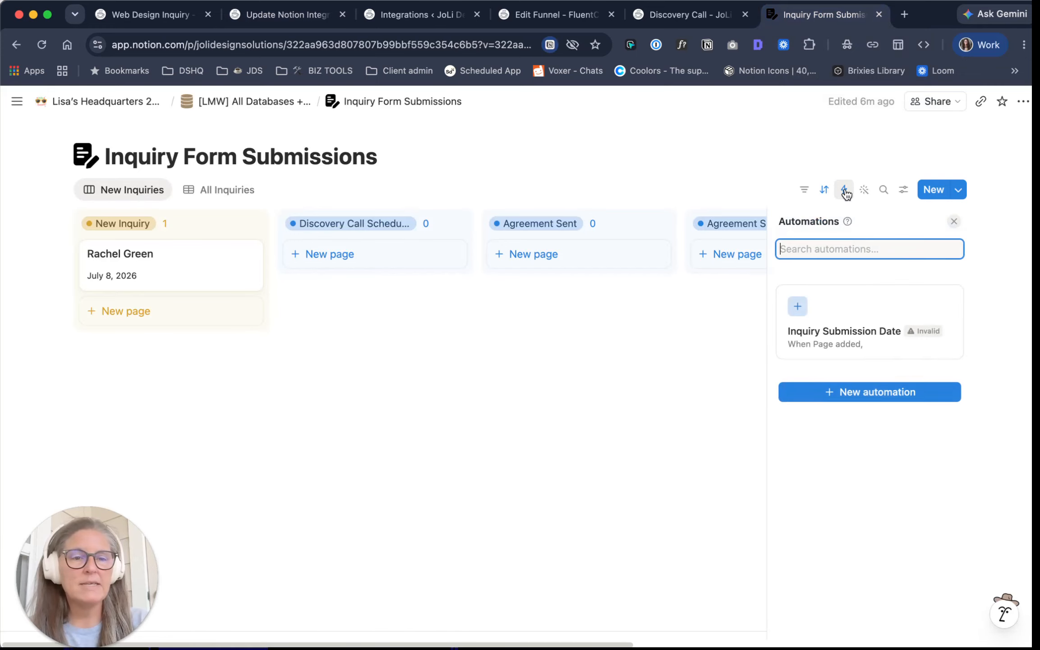
pyautogui.click(867, 348)
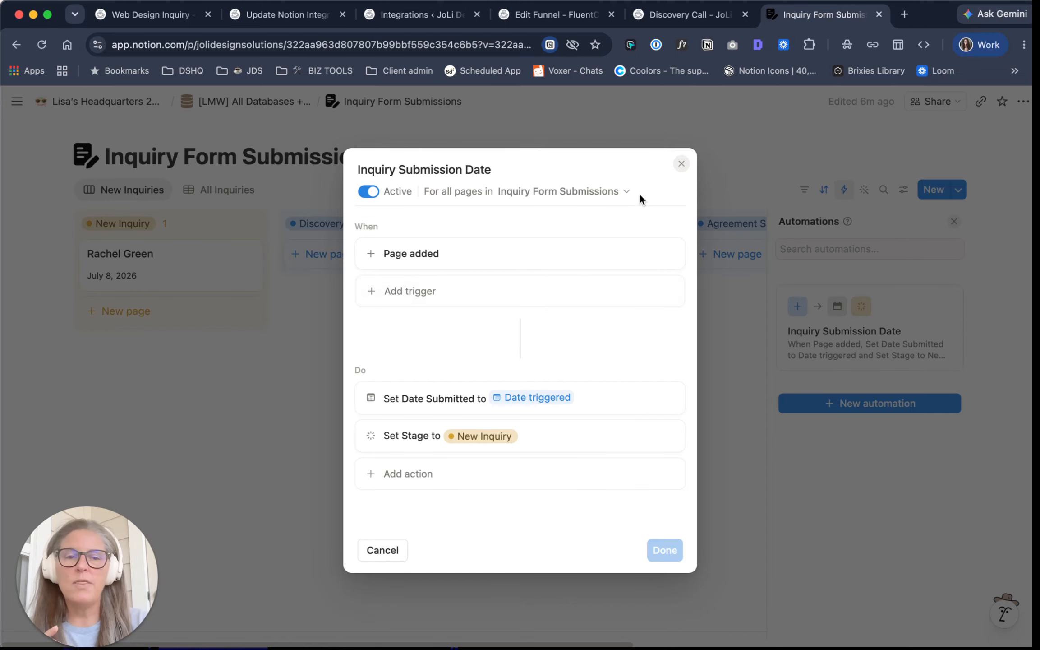
pyautogui.click(681, 163)
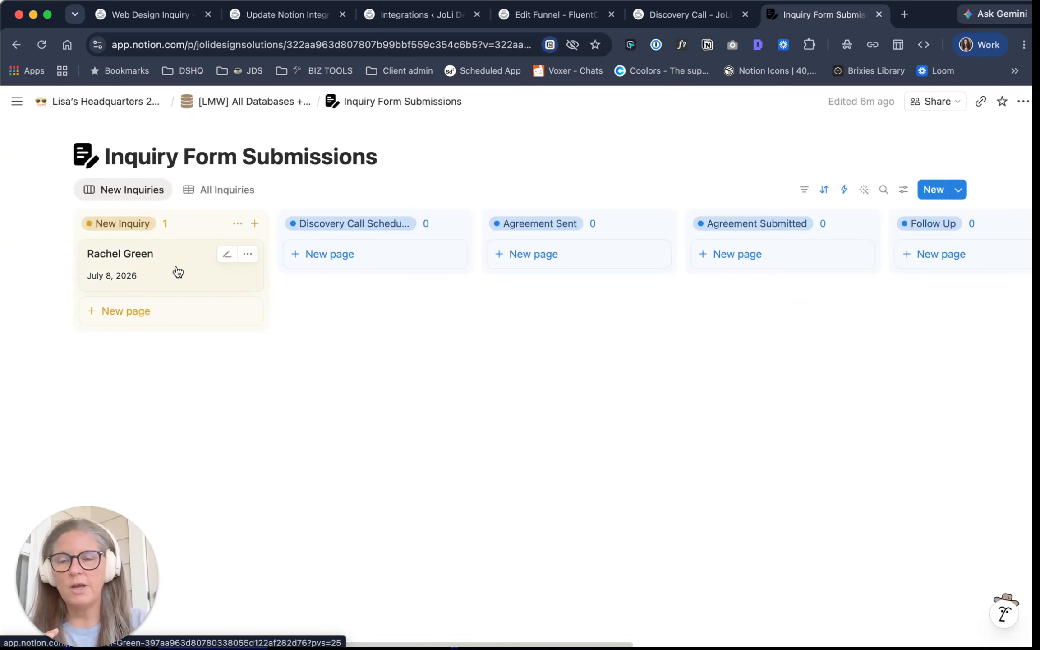
# Step: Return to the Fluent Forms Notion feed and check the Stage mapping and the remaining properties down to Name and the feed status
pyautogui.click(288, 14)
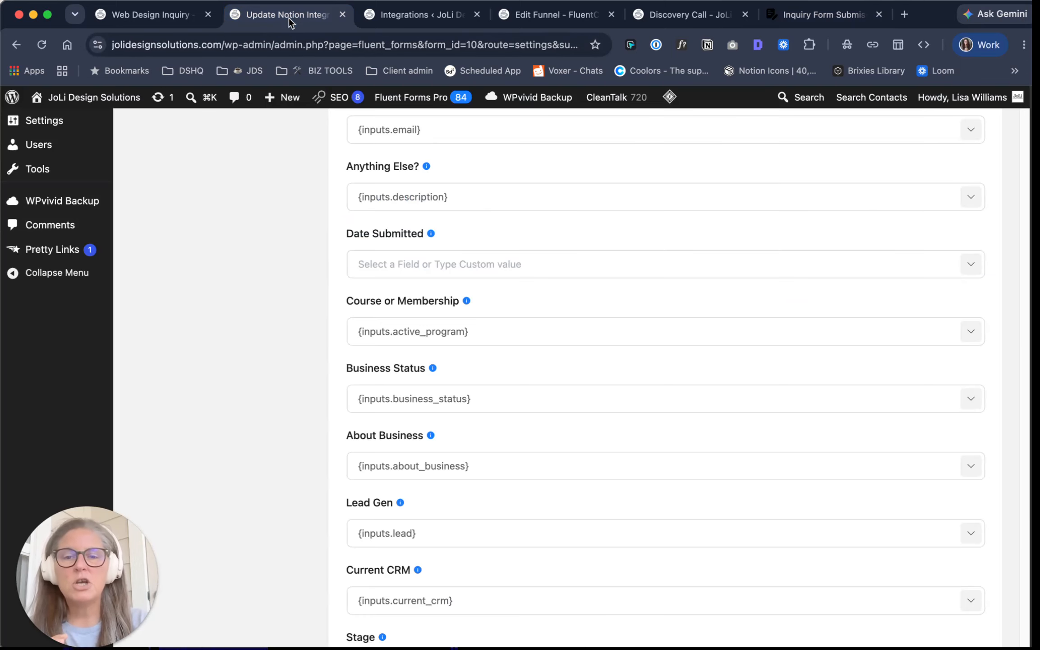
pyautogui.scroll(-3, 488, 427)
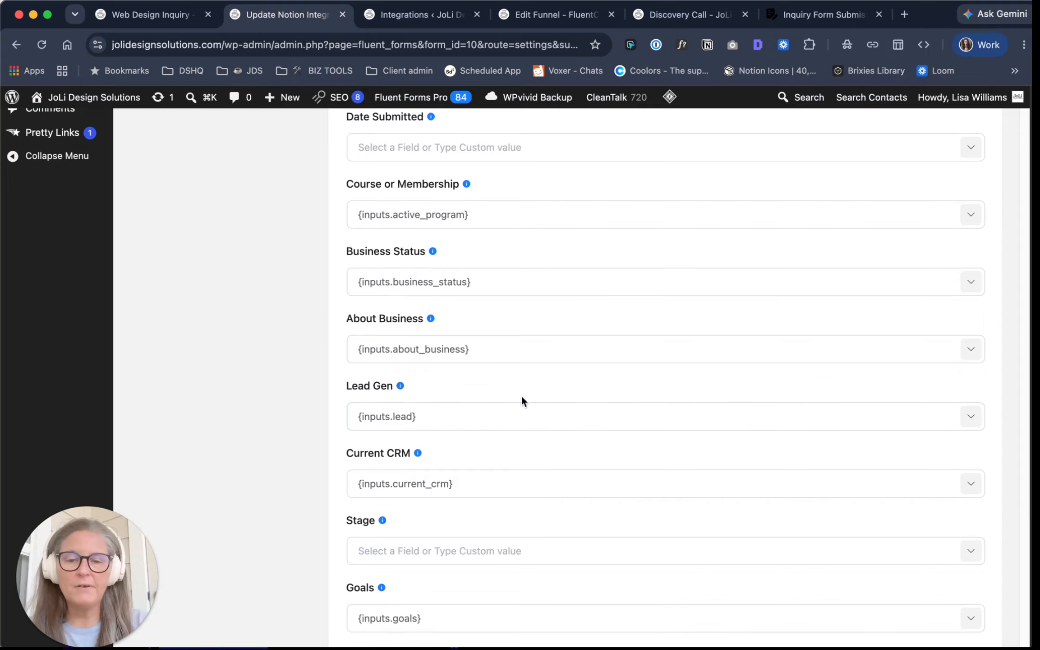
pyautogui.scroll(-3, 522, 395)
pyautogui.click(407, 401)
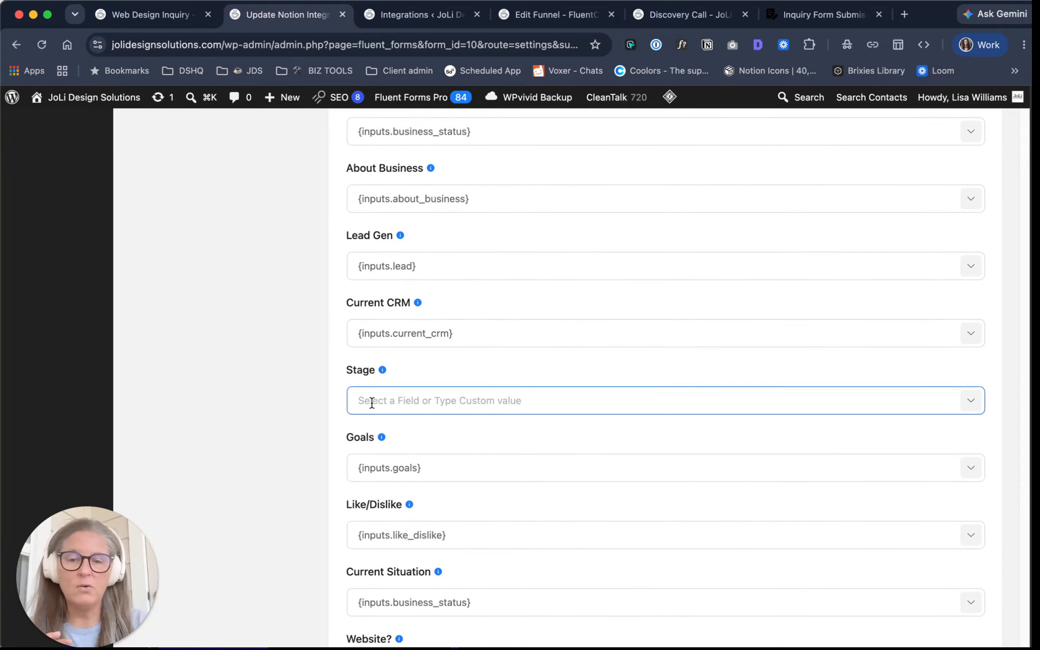
pyautogui.click(499, 383)
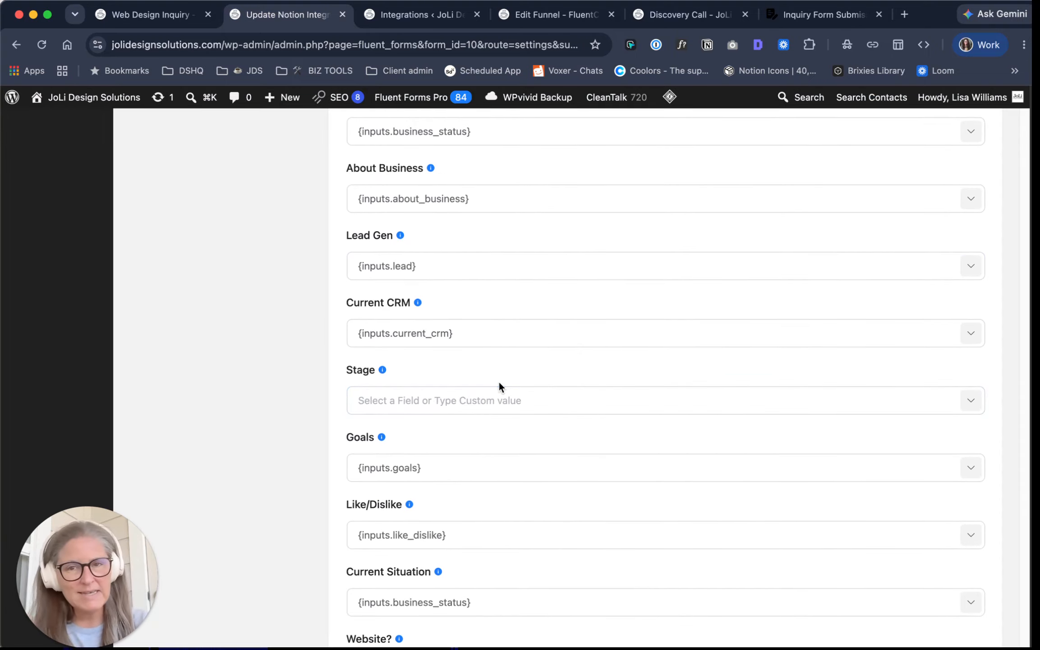
pyautogui.scroll(-5, 499, 374)
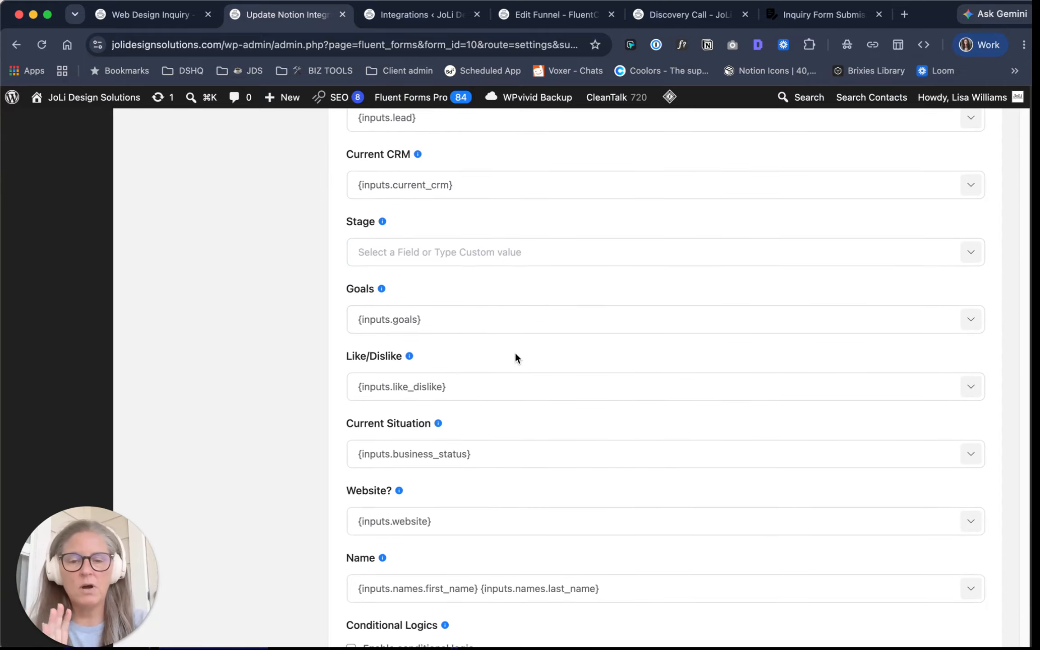
pyautogui.scroll(-2, 516, 350)
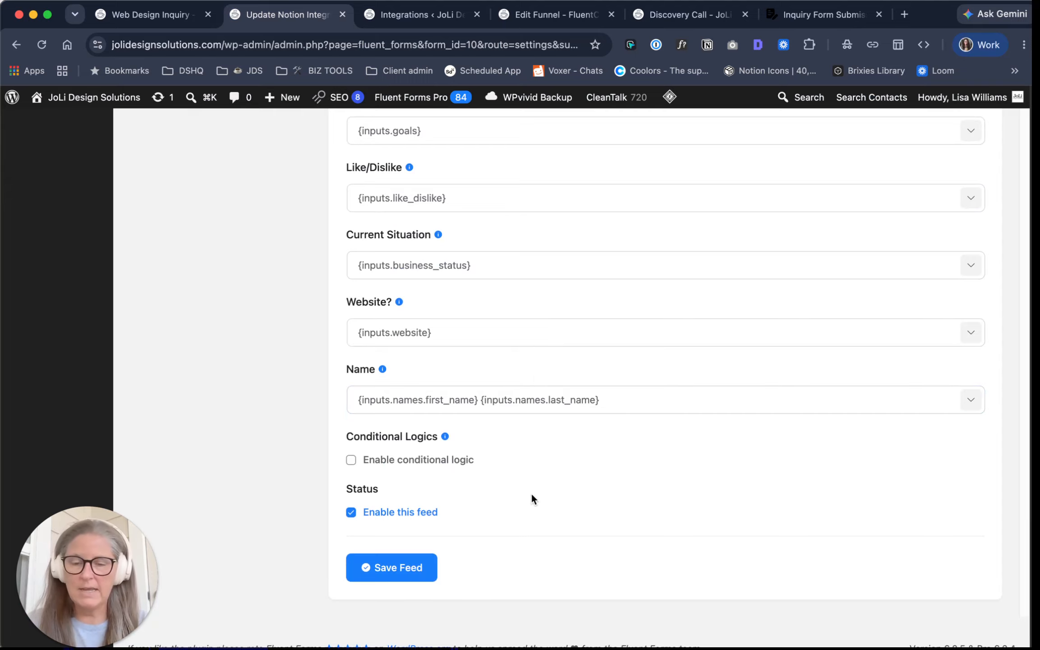
# Step: Review the Notion feed's mappings back up to the feed name and return to the list of all form integrations
pyautogui.scroll(1, 555, 392)
pyautogui.scroll(9, 555, 396)
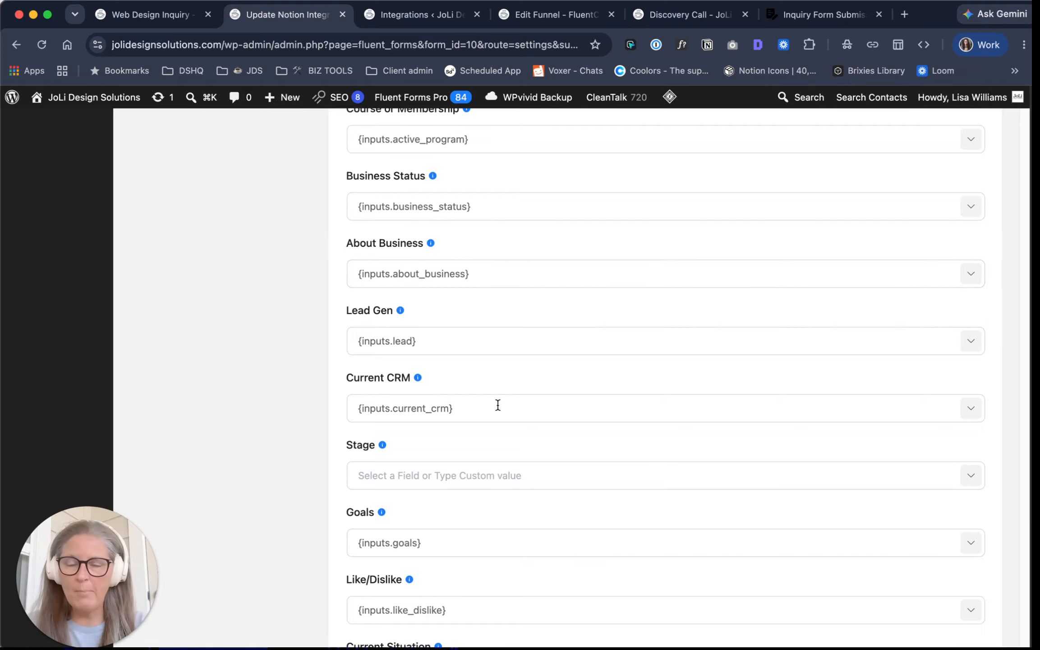
pyautogui.scroll(12, 512, 399)
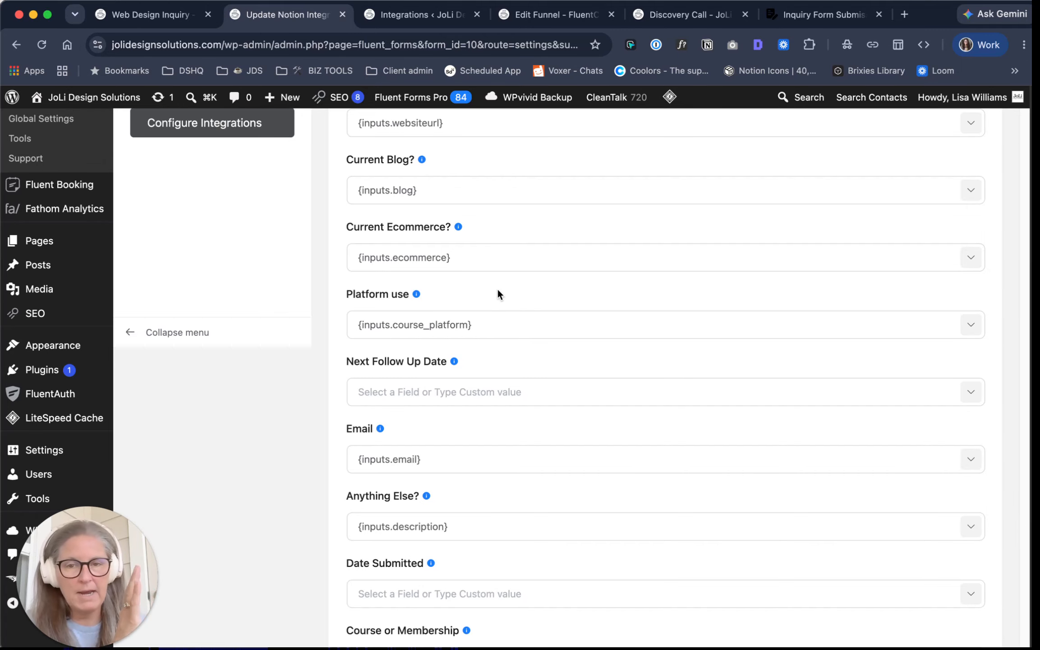
pyautogui.scroll(6, 506, 306)
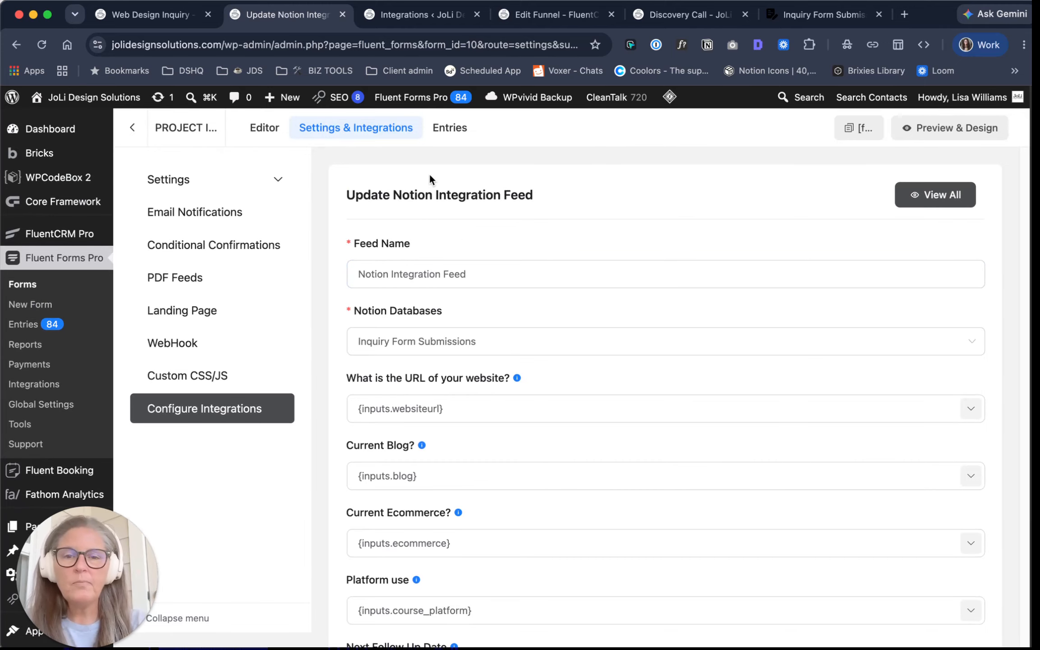
pyautogui.click(938, 195)
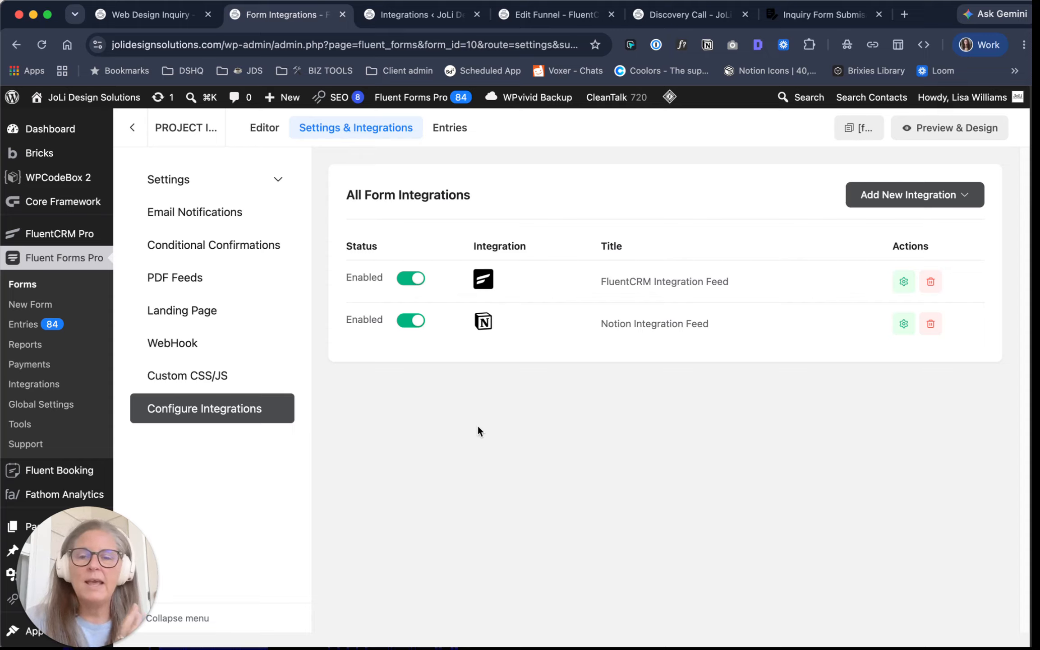
# Step: Open the [WDM] Content Workbook form's Notion Integration Feed and review its field mappings to the Content Workbooks database
pyautogui.click(17, 283)
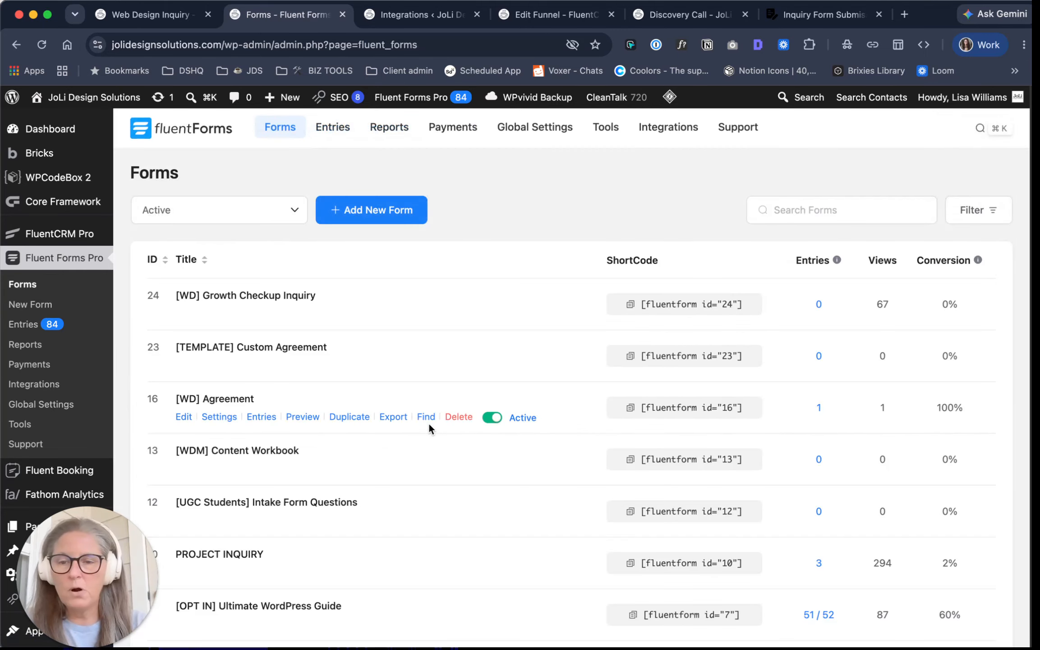
pyautogui.scroll(-3, 428, 423)
pyautogui.click(221, 371)
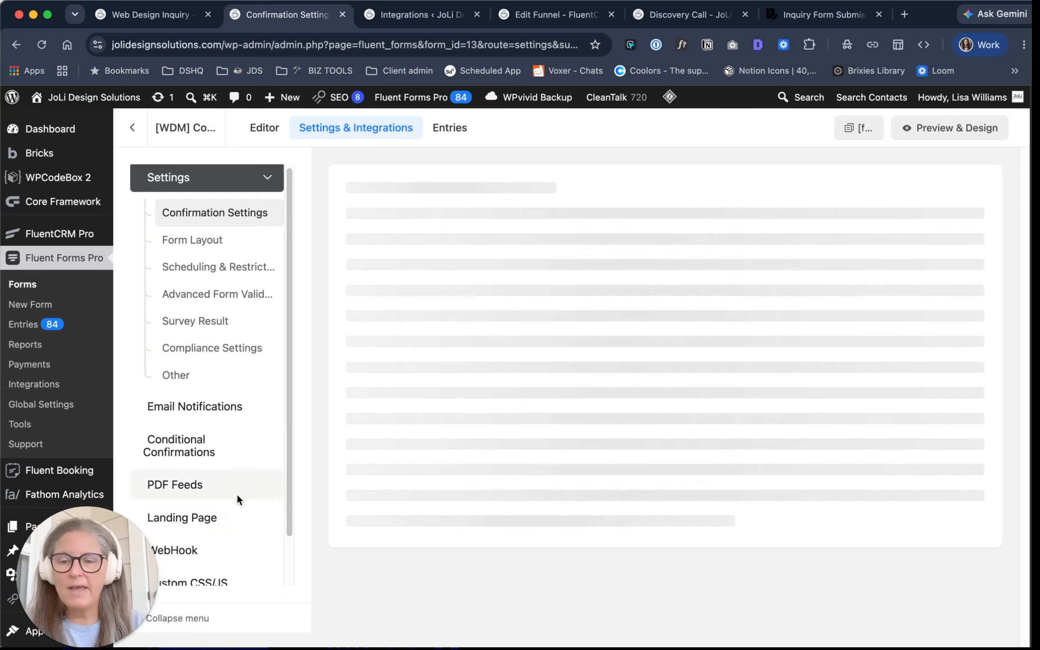
pyautogui.scroll(-2, 236, 493)
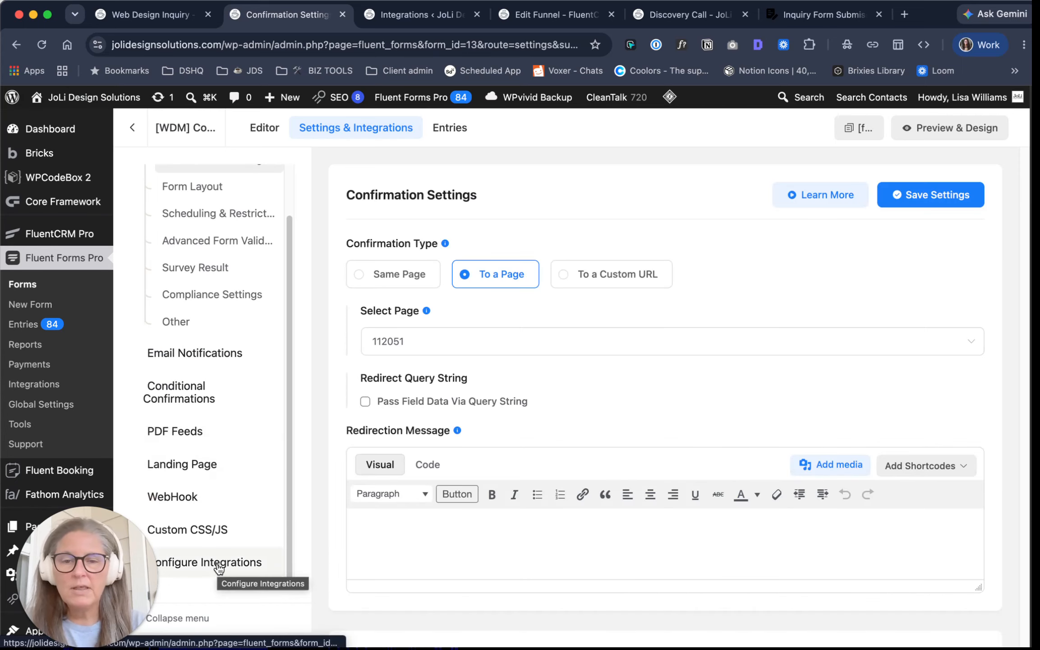
pyautogui.click(219, 568)
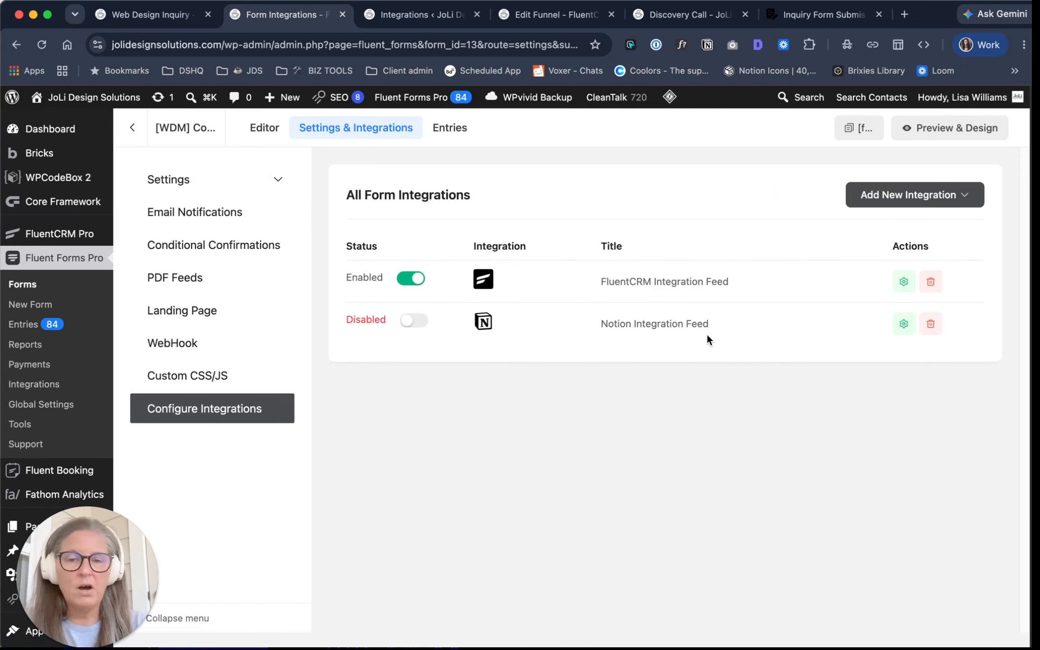
pyautogui.click(903, 328)
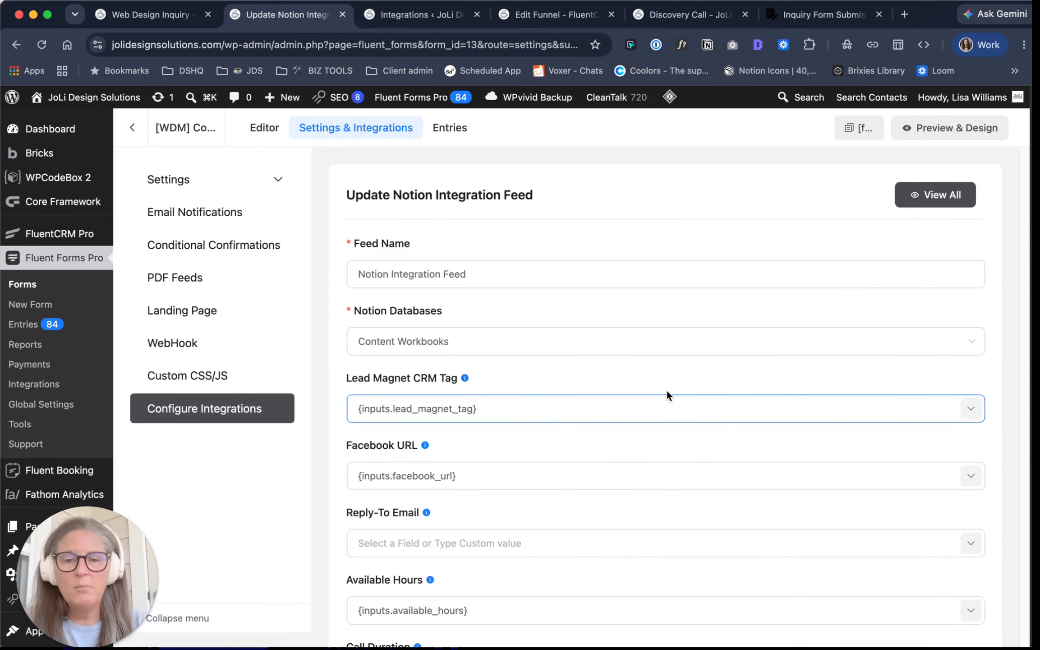
pyautogui.scroll(-3, 559, 428)
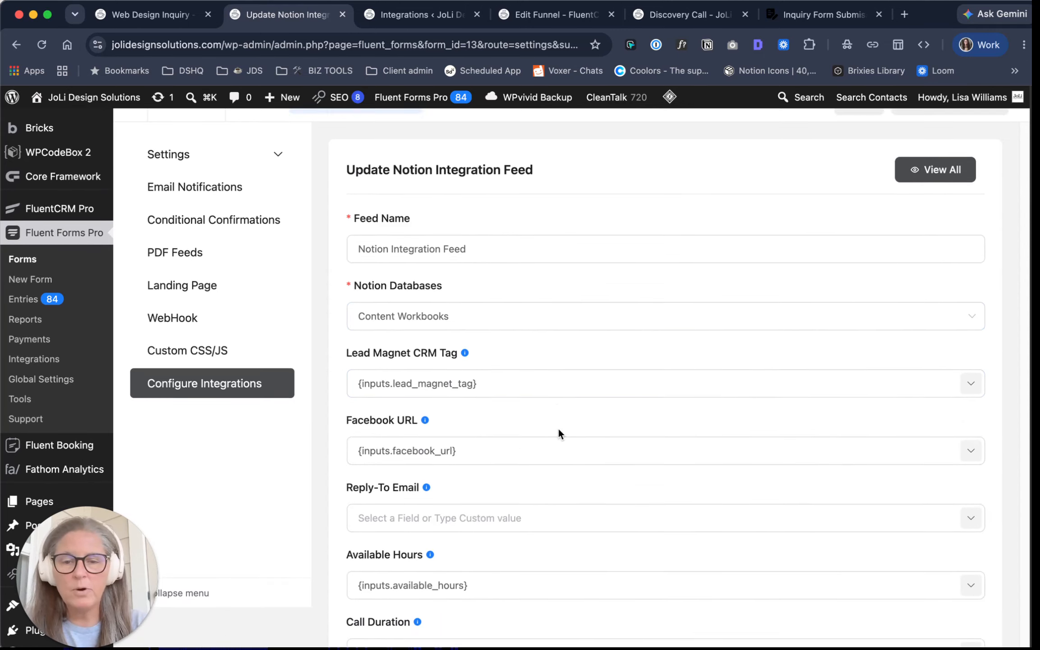
pyautogui.scroll(-2, 558, 423)
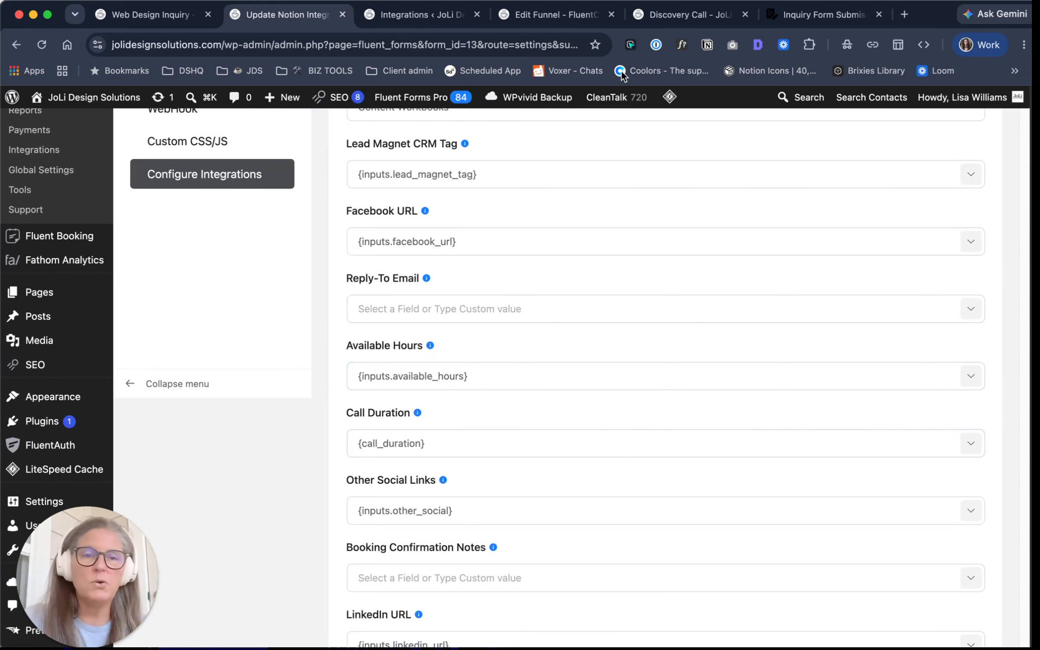
# Step: Switch to Notion and open the Content Workbooks database from the [LMW] All Databases + Pages page
pyautogui.click(808, 21)
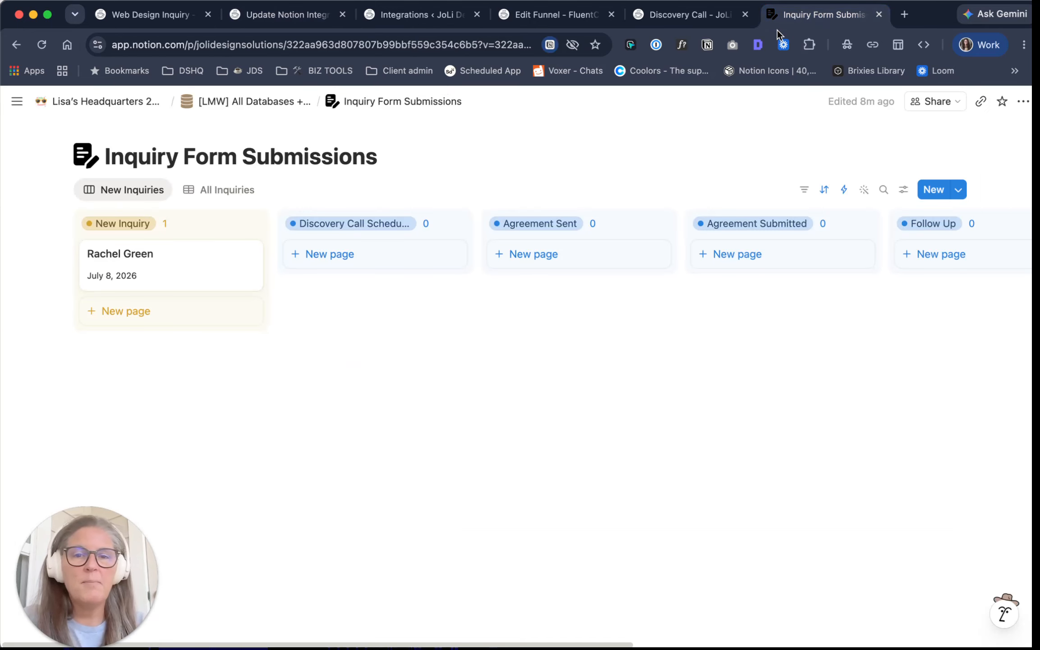
pyautogui.click(273, 102)
pyautogui.scroll(-5, 955, 473)
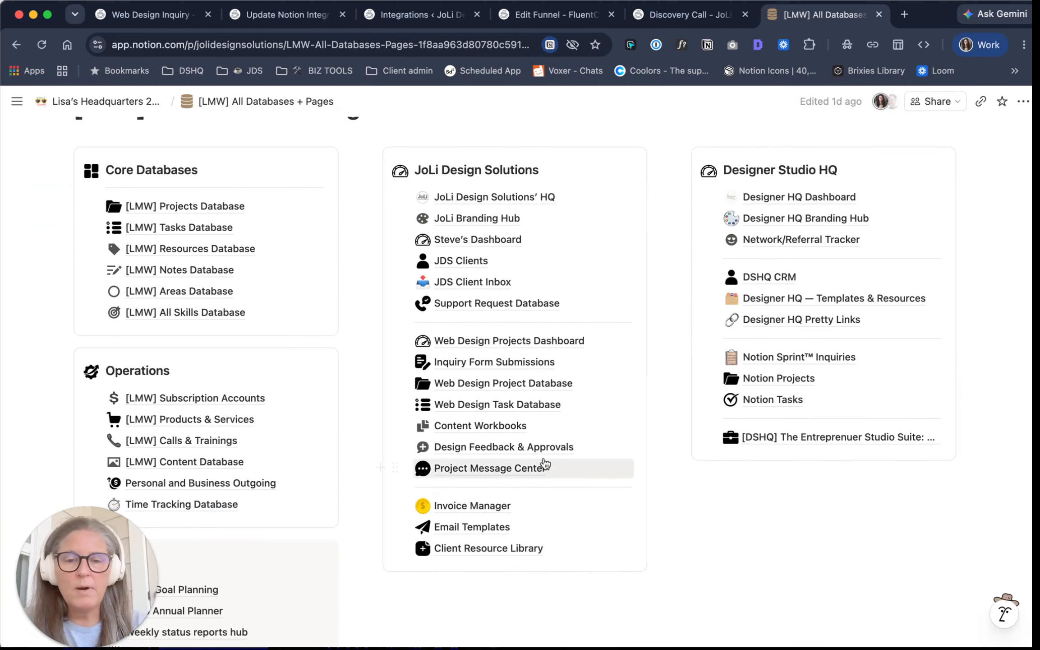
pyautogui.click(506, 430)
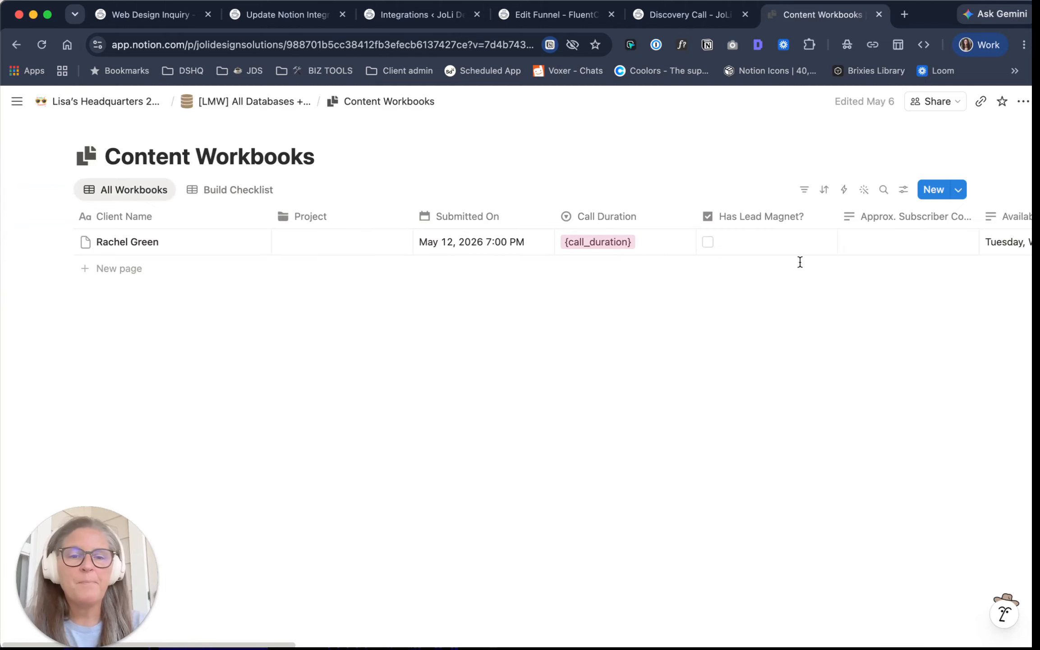
# Step: Review the full list of properties in the Content Workbooks database settings, then close the settings without changes
pyautogui.click(904, 190)
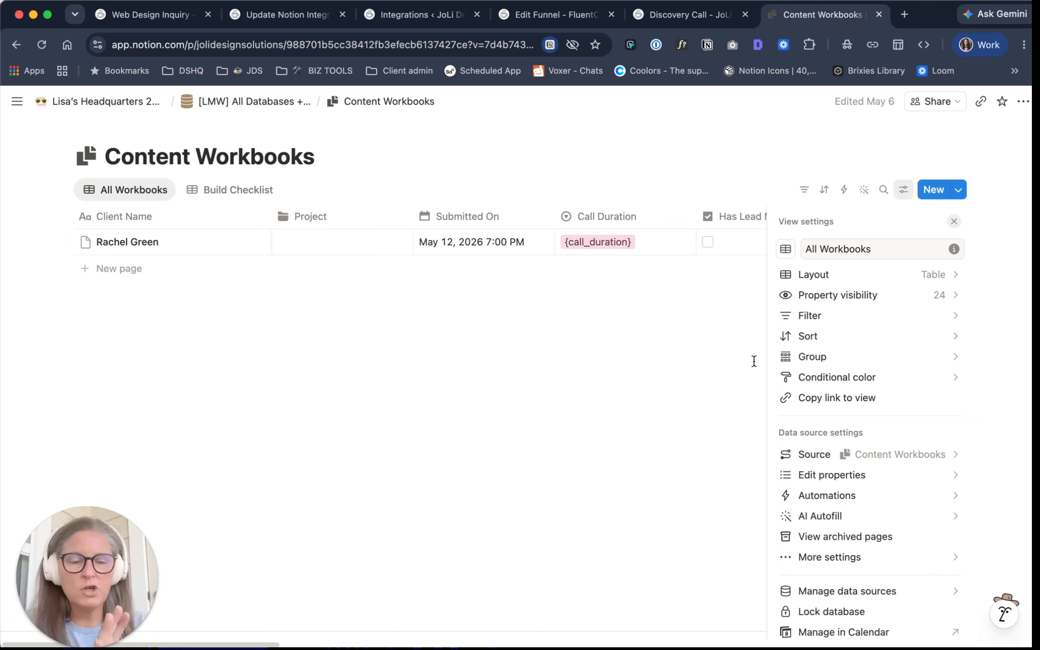
pyautogui.click(860, 454)
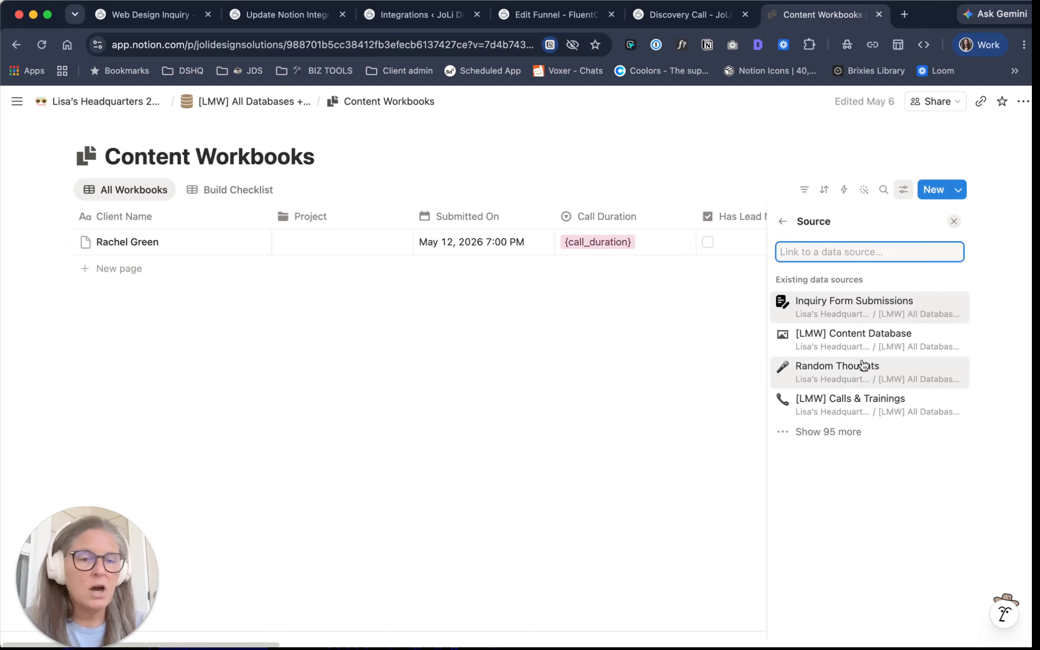
pyautogui.click(783, 221)
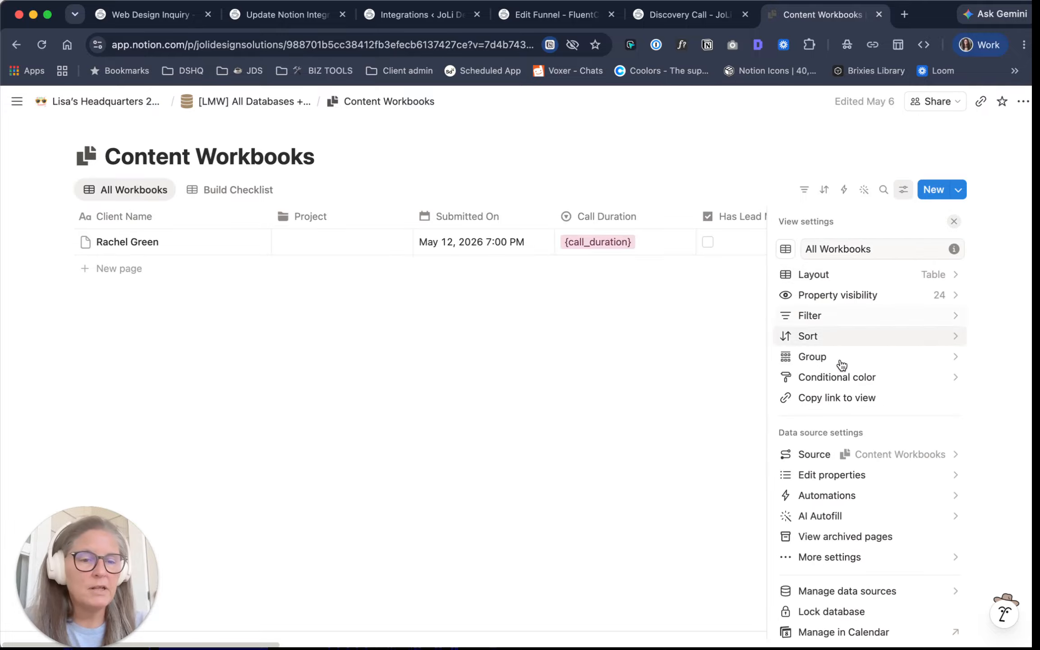
pyautogui.click(831, 471)
pyautogui.scroll(-3, 884, 418)
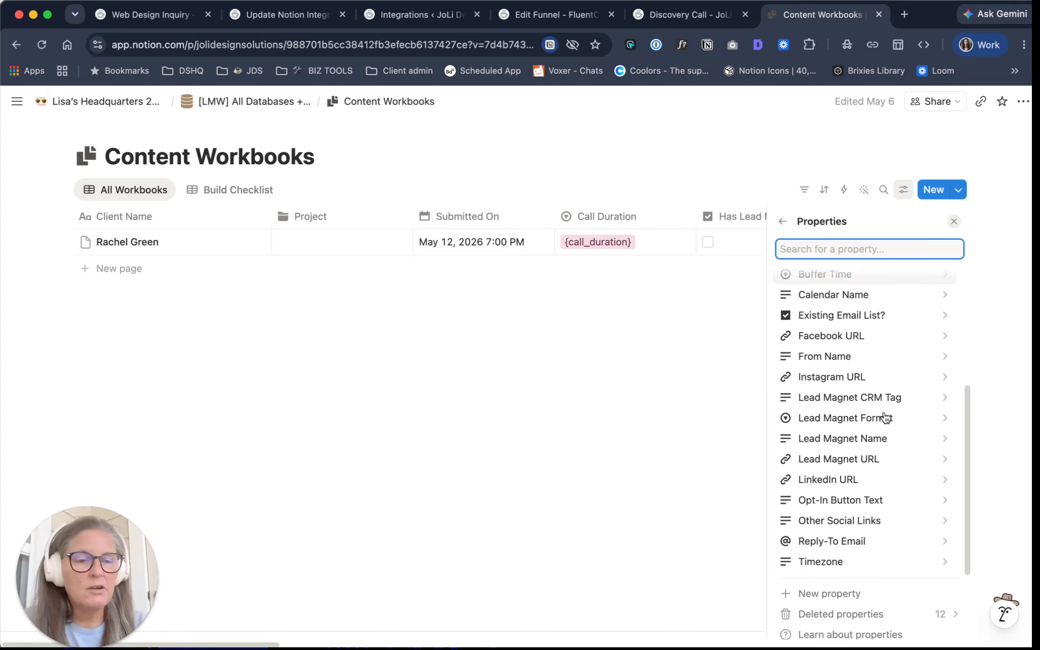
pyautogui.scroll(5, 862, 436)
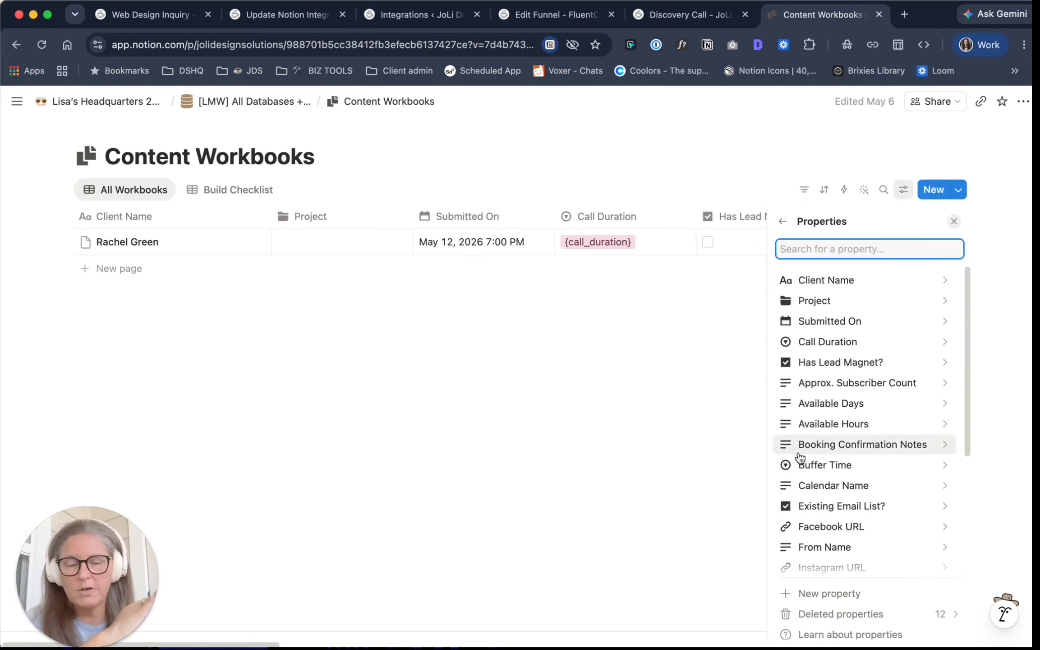
pyautogui.scroll(-3, 849, 403)
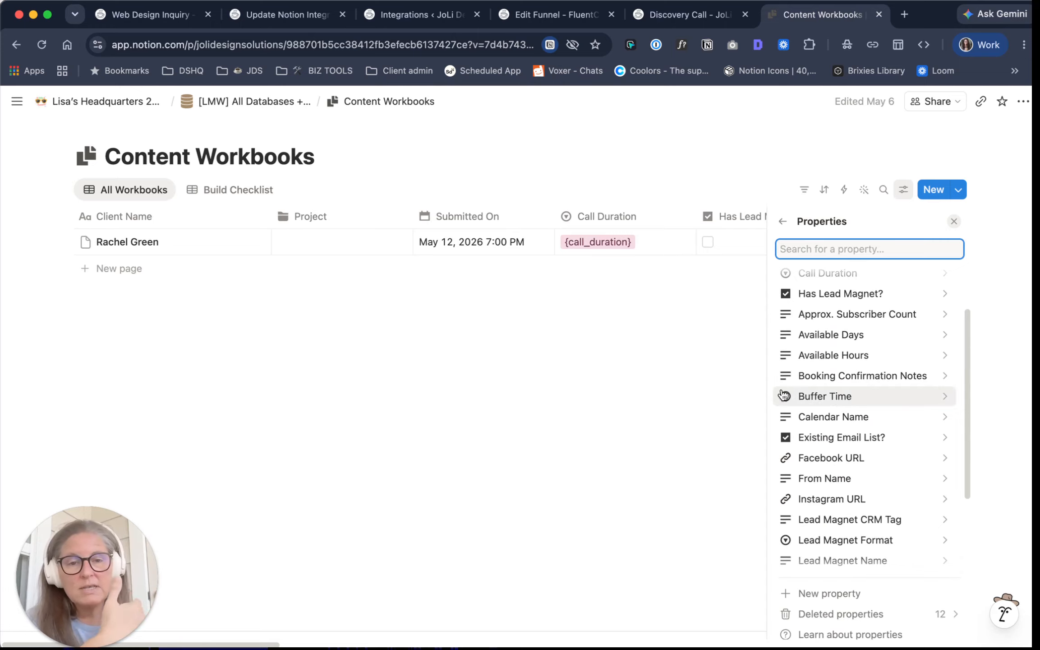
pyautogui.click(527, 329)
# Step: Open the workbook entry submitted May 12, 2026, examine its Social, FluentCRM, booking and Lead Magnet details, and close it
pyautogui.click(231, 245)
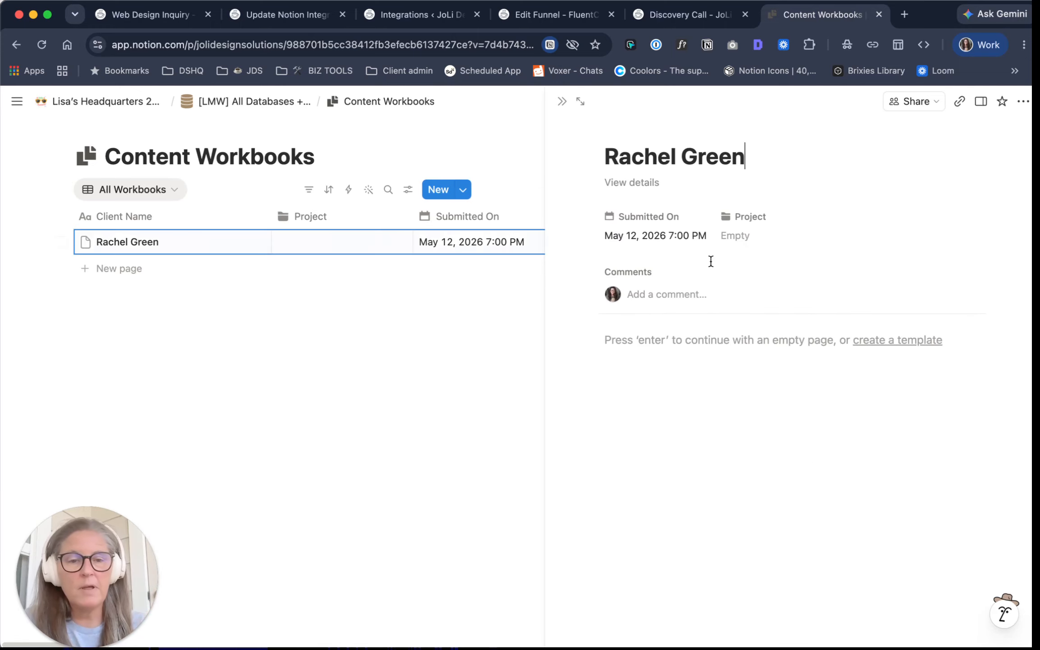
pyautogui.click(644, 184)
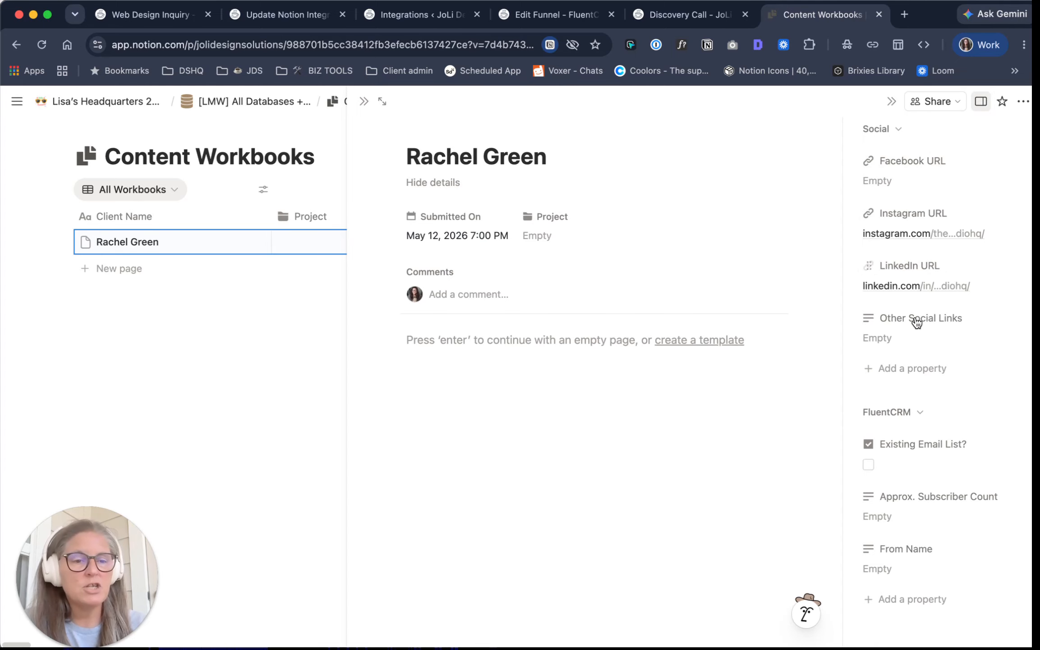
pyautogui.scroll(-5, 922, 334)
pyautogui.scroll(-8, 930, 387)
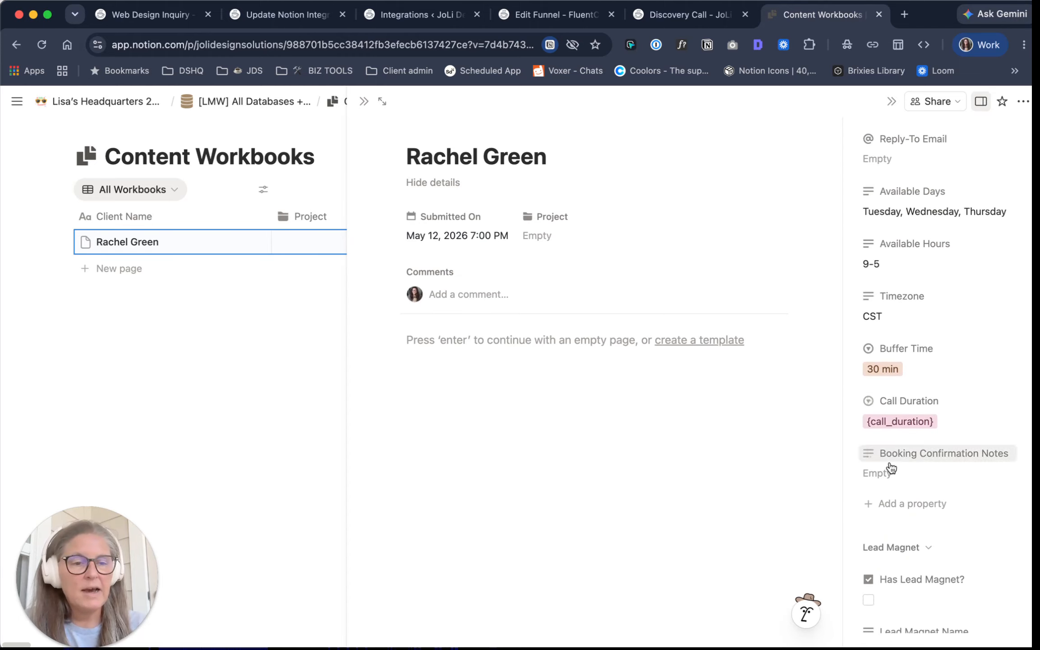
pyautogui.scroll(-2, 925, 456)
pyautogui.scroll(-6, 923, 442)
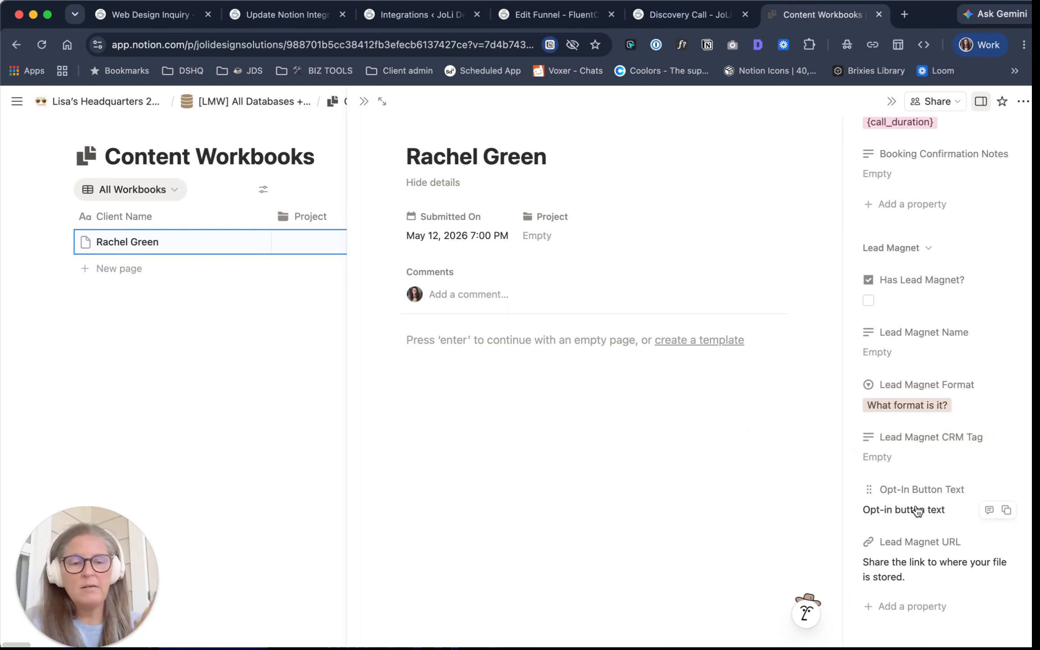
pyautogui.click(891, 102)
pyautogui.click(562, 101)
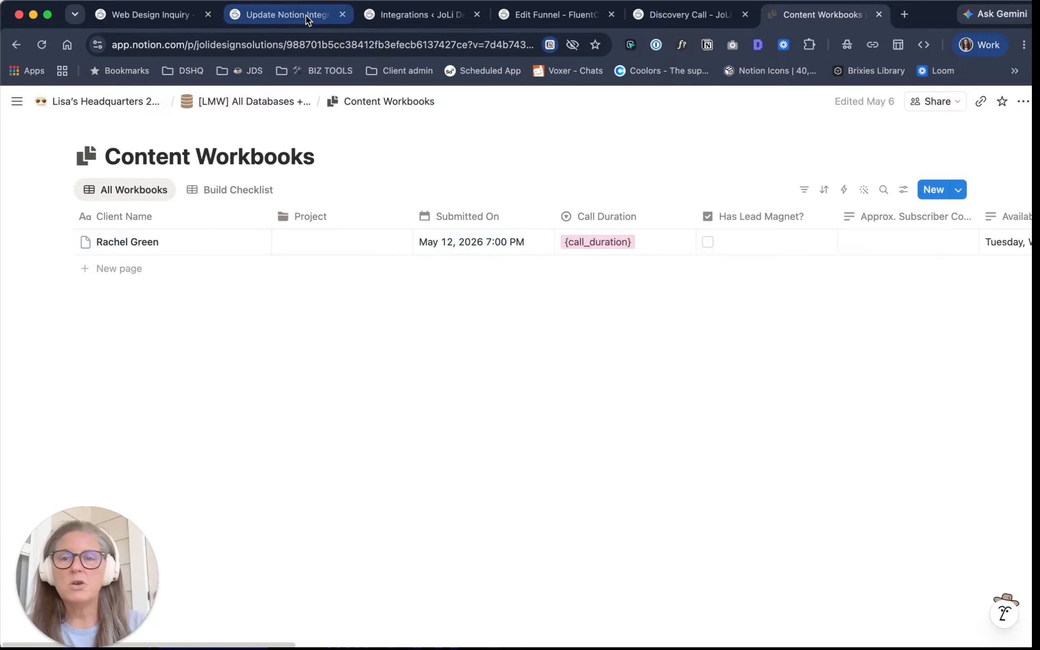
# Step: Return to Fluent Forms and open the PROJECT INQUIRY form from the forms list in the editor
pyautogui.click(293, 18)
pyautogui.scroll(5, 555, 352)
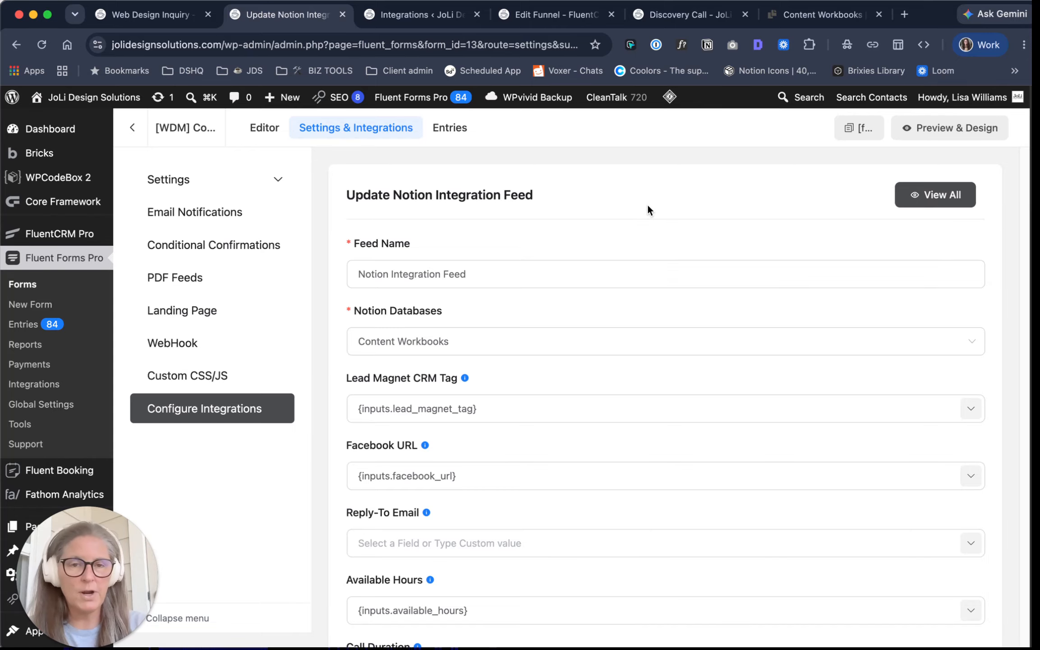
pyautogui.click(23, 285)
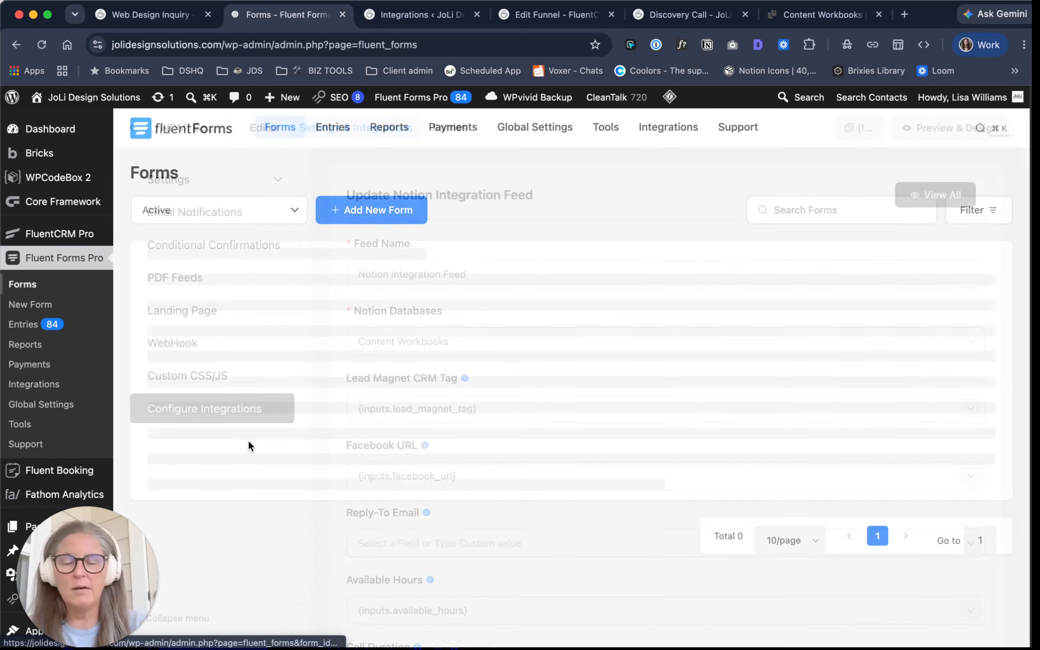
pyautogui.scroll(-5, 388, 426)
pyautogui.moveTo(237, 390)
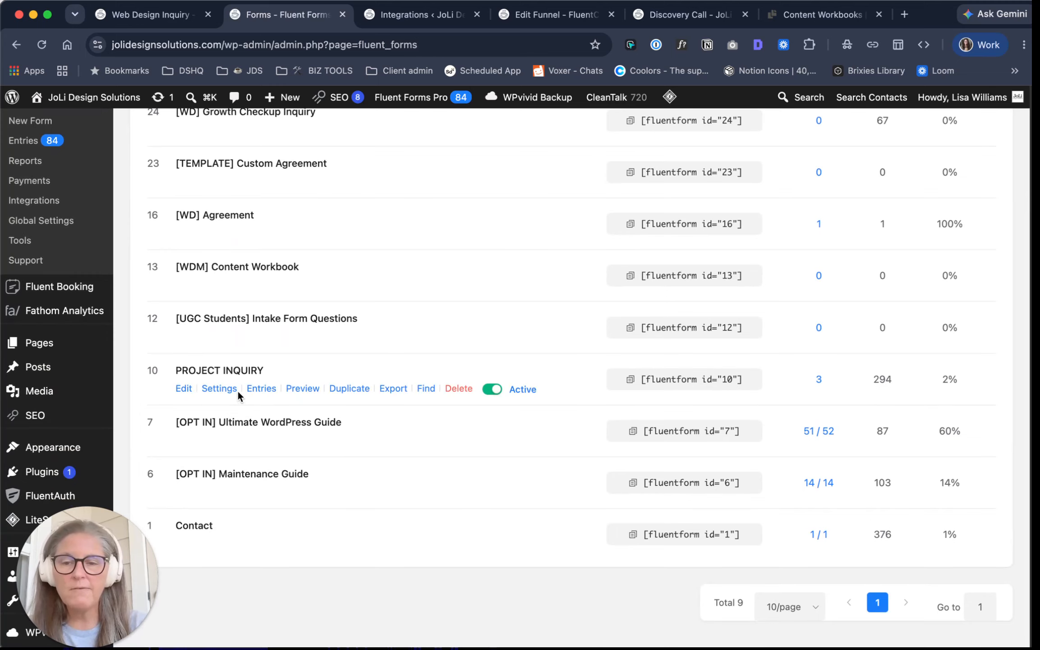
pyautogui.click(184, 389)
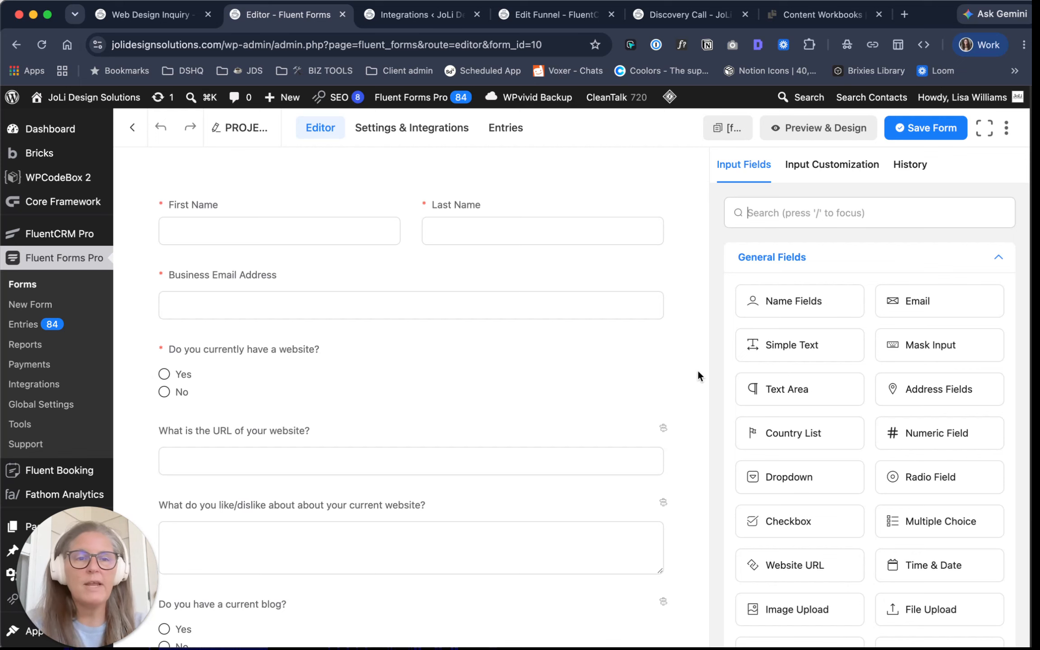
# Step: Switch back to Notion, return to the Inquiry Form Submissions board and open the inquiry dated July 8, 2026
pyautogui.click(812, 18)
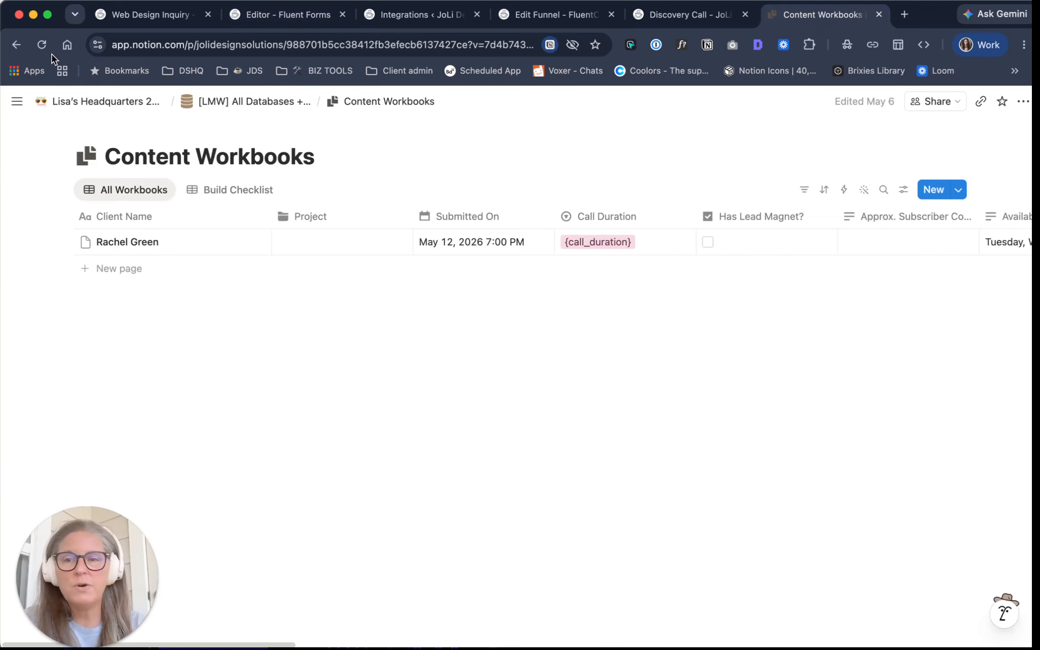
pyautogui.click(18, 44)
pyautogui.click(19, 43)
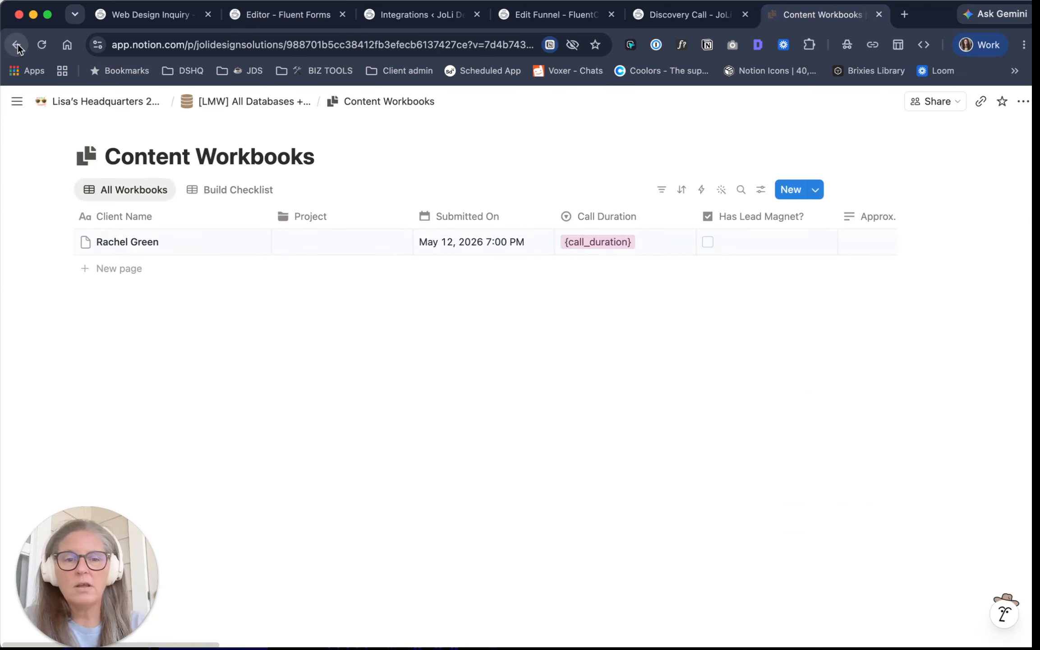
pyautogui.click(18, 44)
pyautogui.click(18, 44)
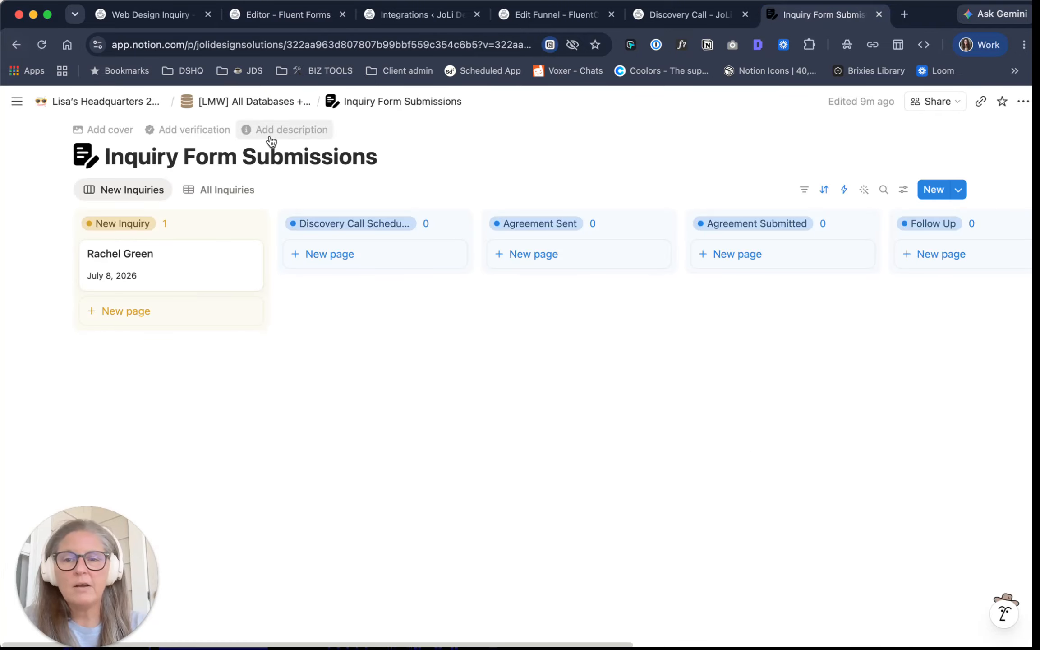
pyautogui.click(179, 261)
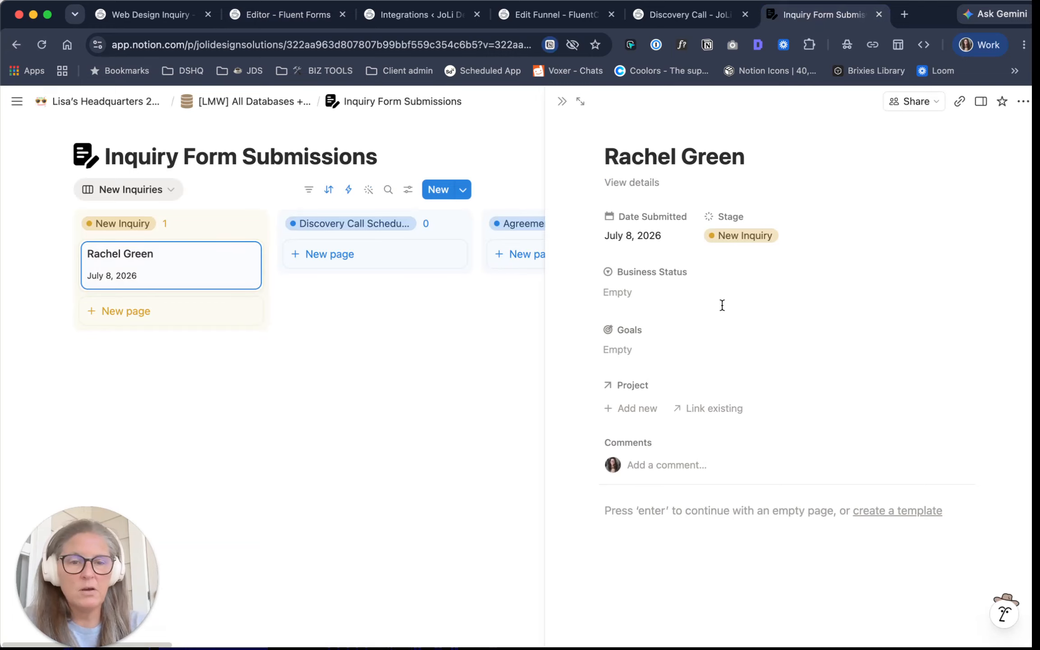
# Step: Set the inquiry's Business Status to "It's somewhere in between" and leave Goals empty
pyautogui.click(611, 292)
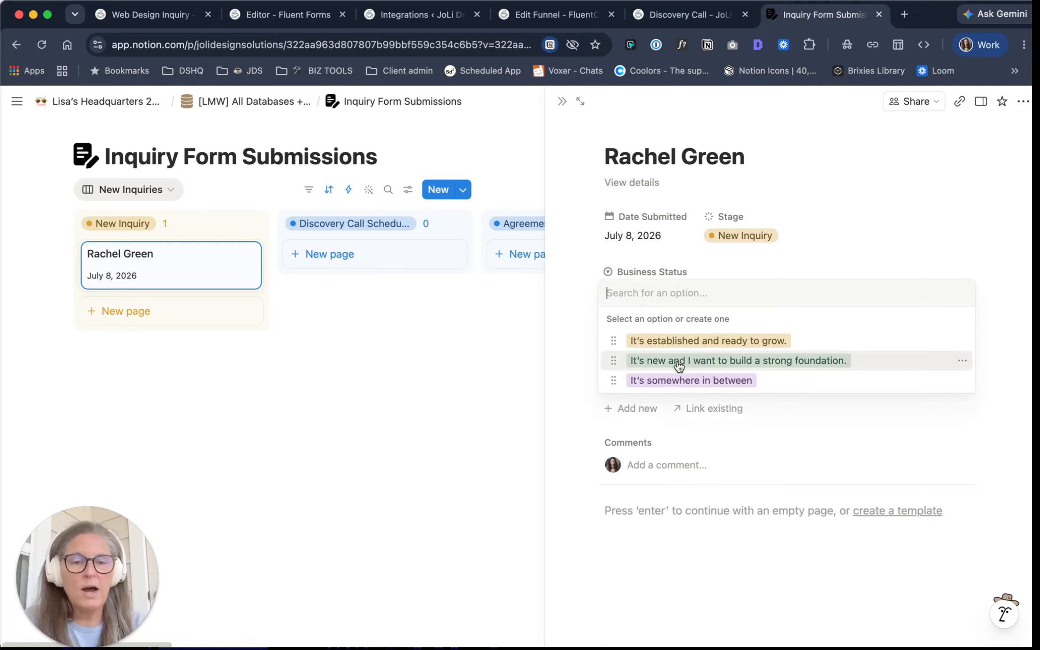
pyautogui.click(686, 381)
pyautogui.click(624, 351)
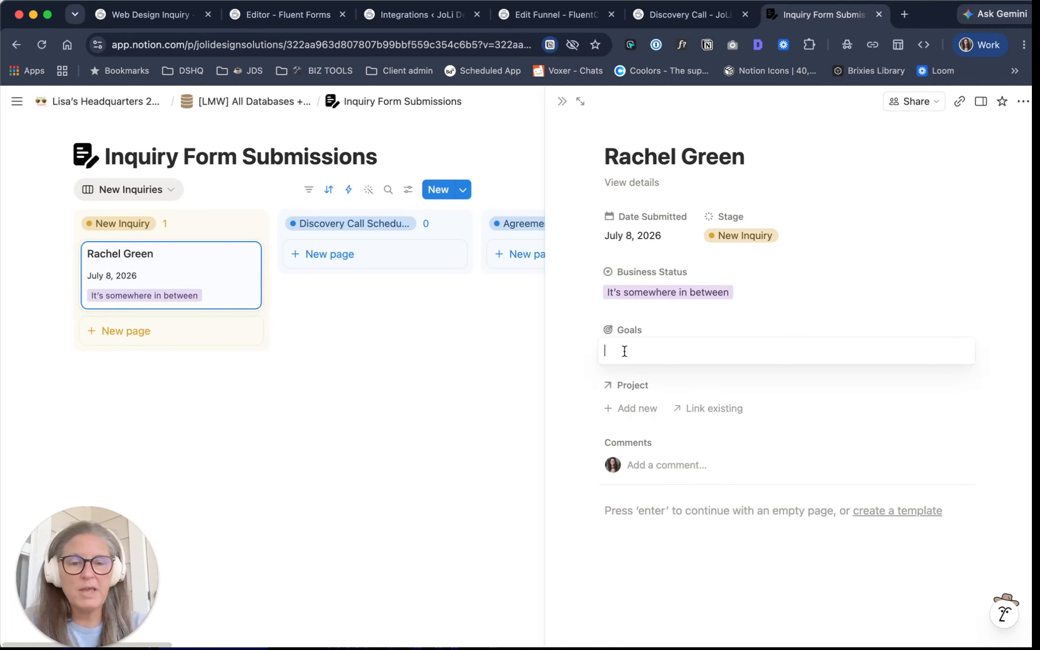
pyautogui.click(721, 320)
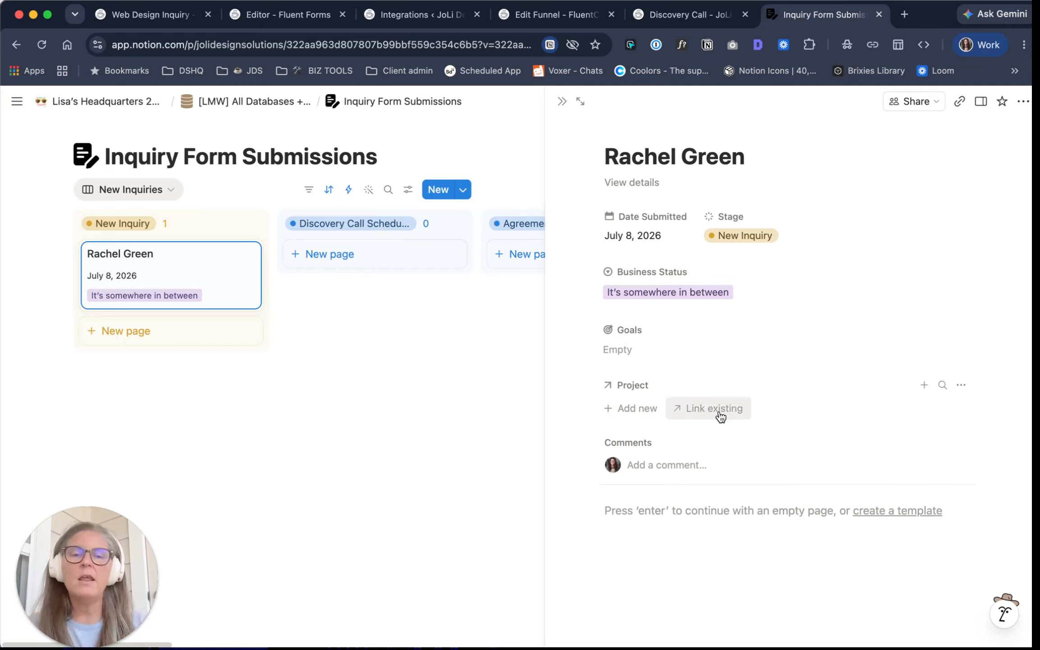
# Step: Set the inquiry's Stage to Discovery Call Scheduled, close the record, and move its card to the Agreement Sent column
pyautogui.click(750, 244)
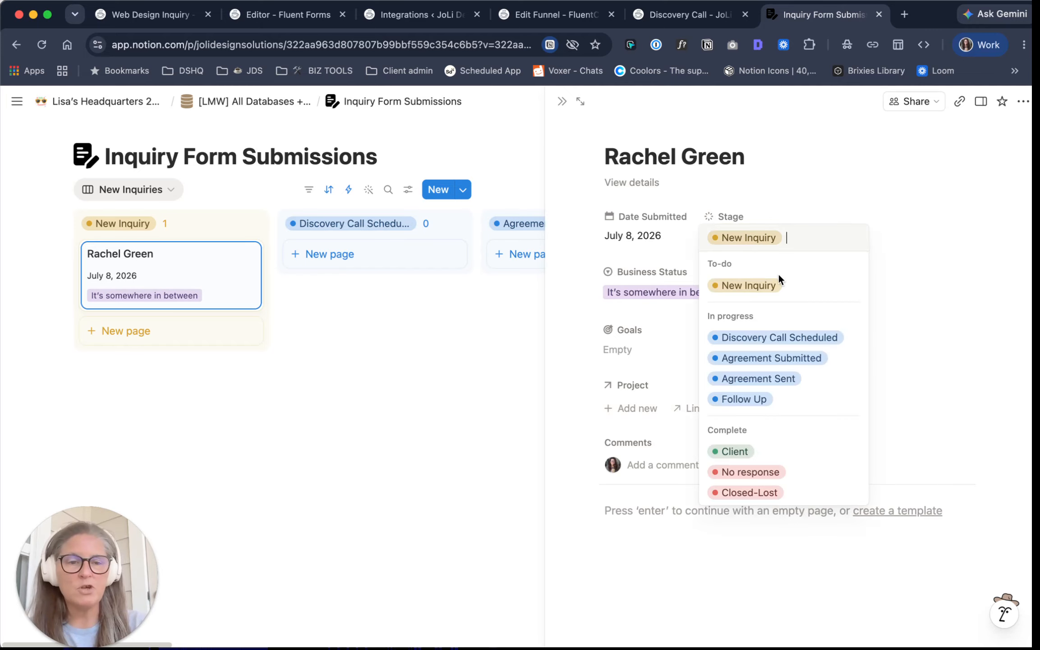
pyautogui.click(775, 339)
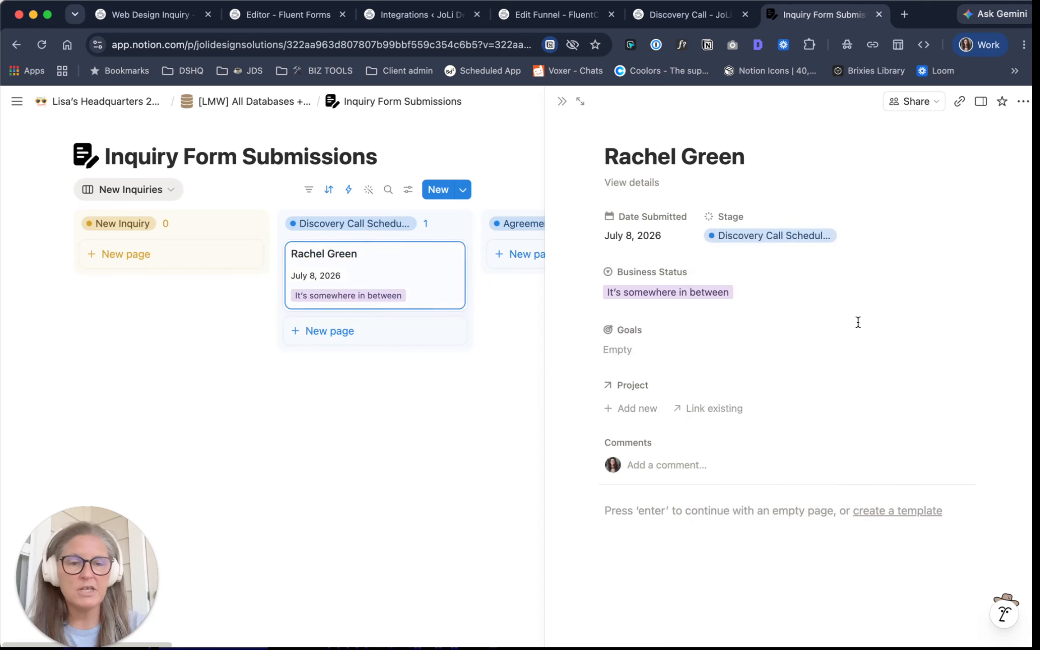
pyautogui.click(562, 101)
pyautogui.moveTo(374, 253); pyautogui.dragTo(561, 262)
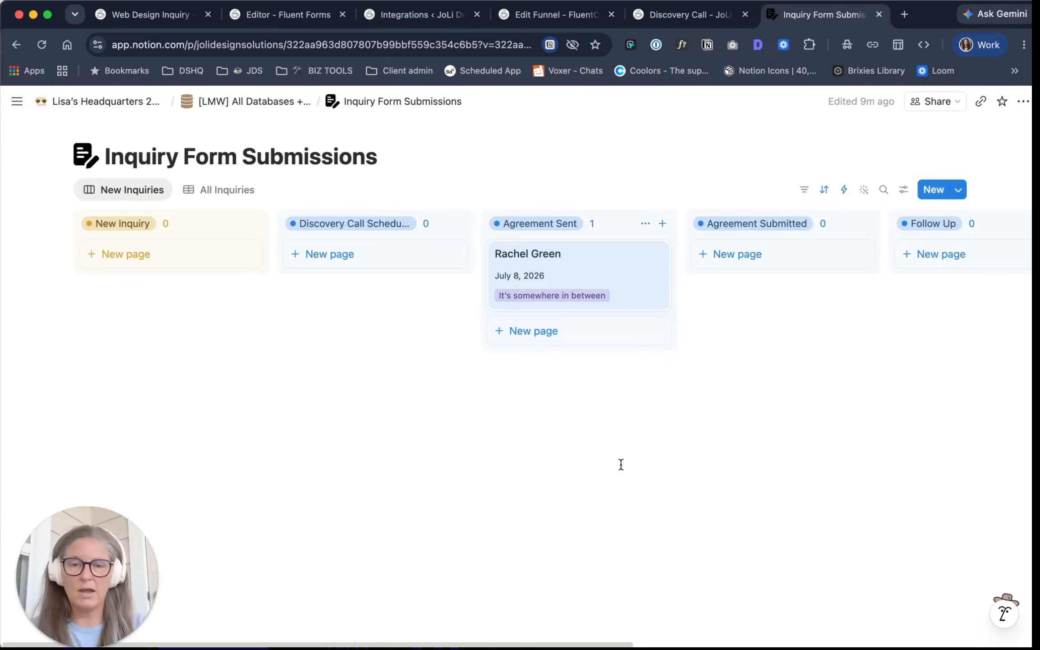